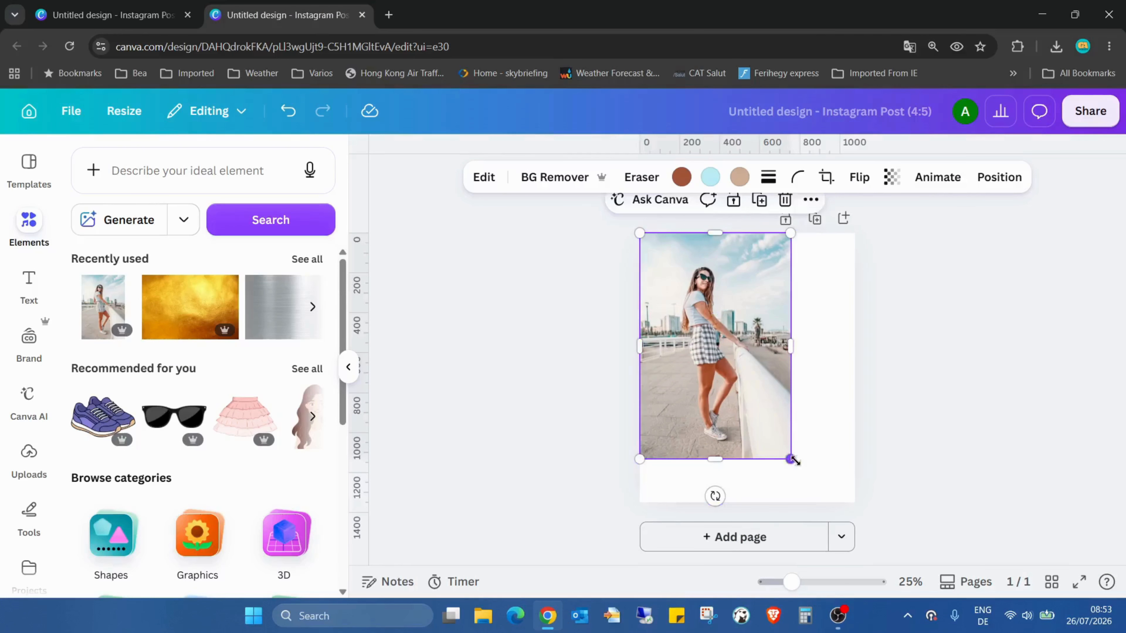
- Enlarge and reposition the photo so it covers the whole page, and place a duplicate exactly on top of it
drag(792, 460, 885, 543)
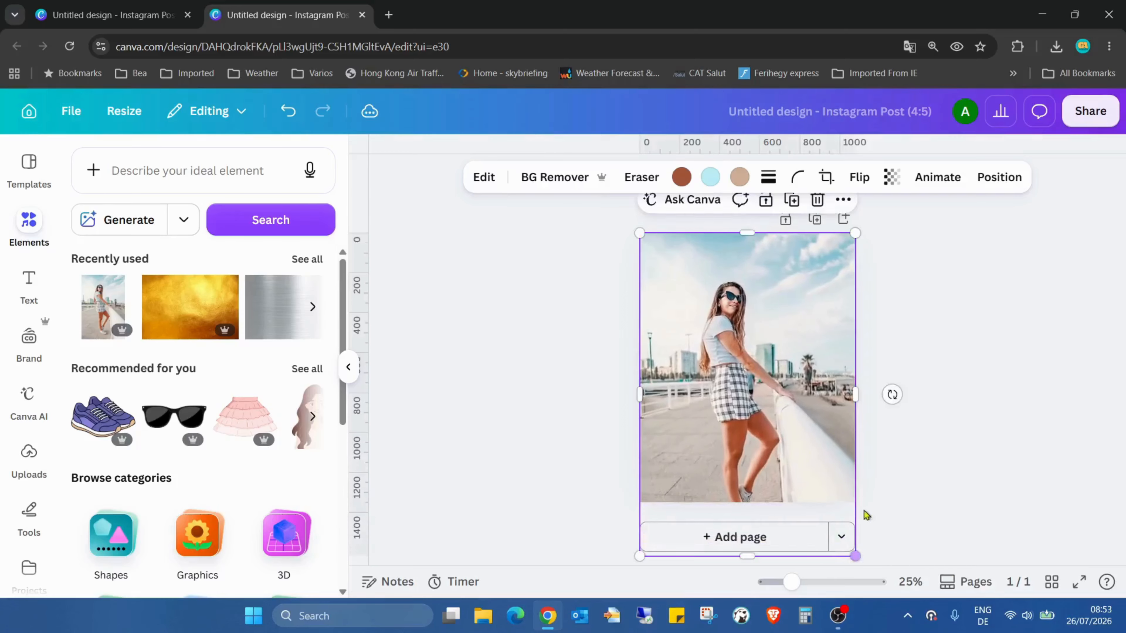
drag(825, 466, 832, 430)
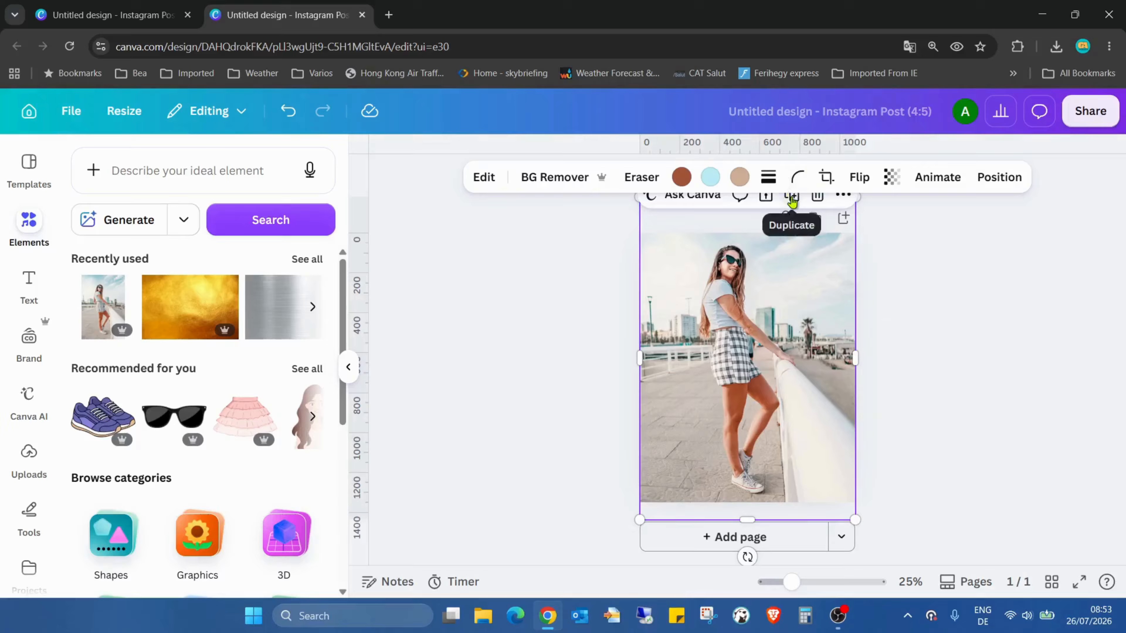
click(815, 219)
drag(780, 333, 778, 333)
- Crop the duplicate photo on all four sides to a tall, narrow rectangle around the woman, from her head to her shoes
drag(767, 519, 766, 493)
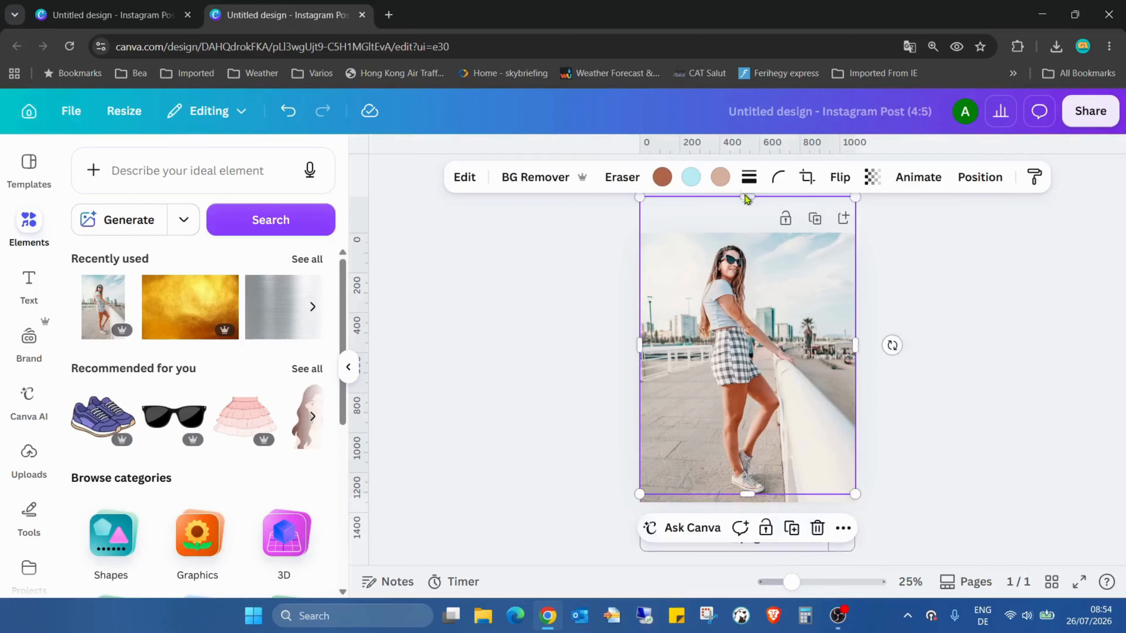
drag(751, 200, 751, 307)
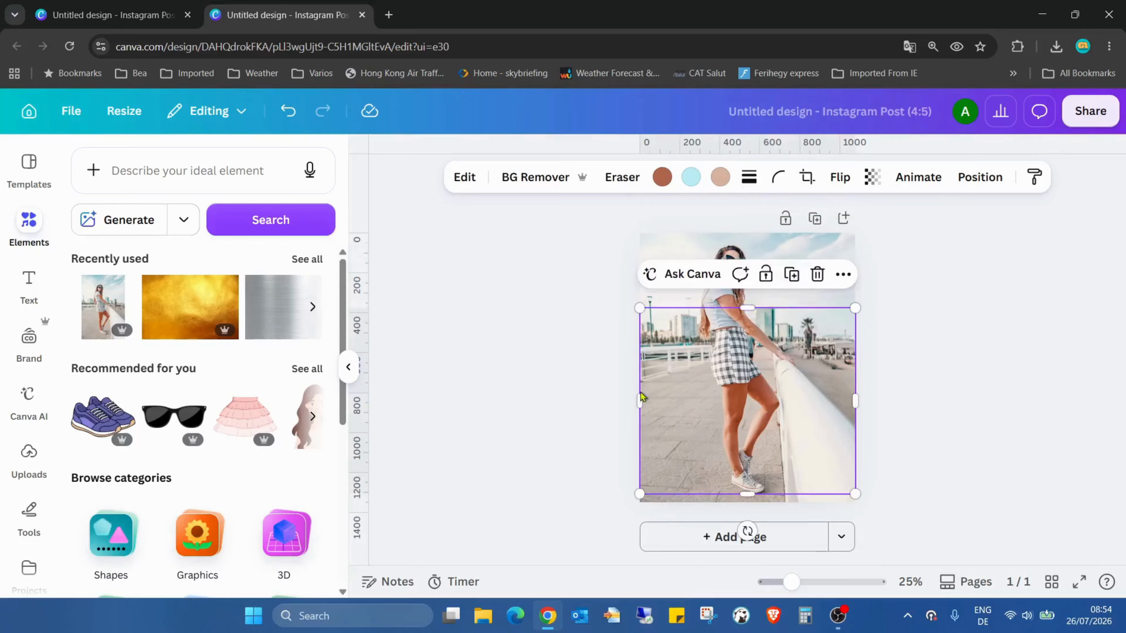
drag(640, 406, 689, 406)
drag(855, 402, 790, 395)
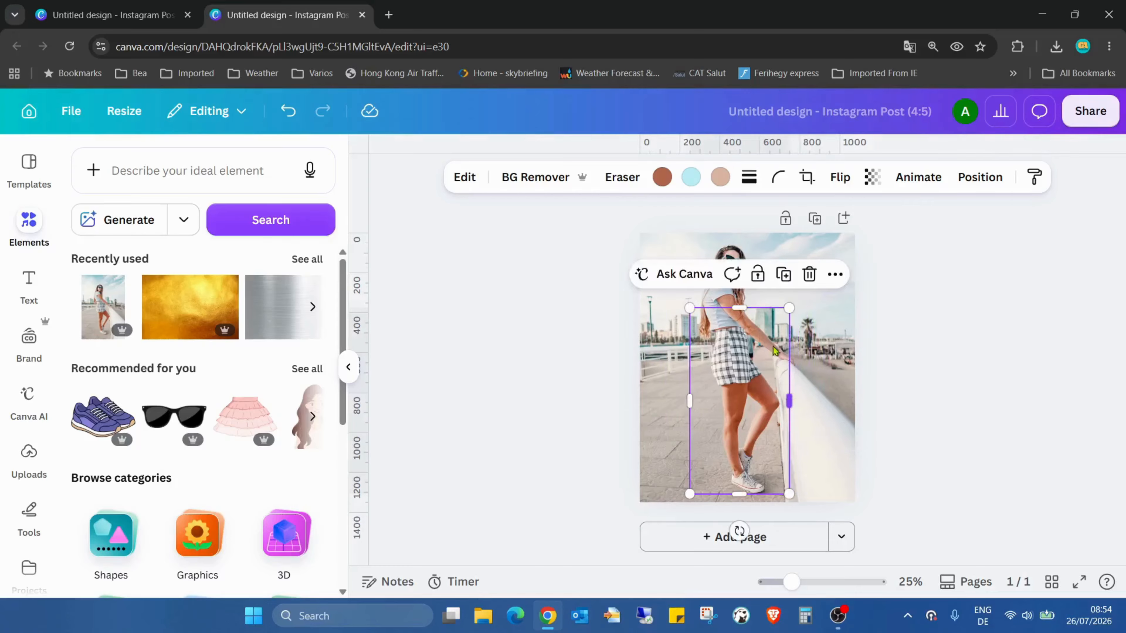
drag(739, 308, 745, 240)
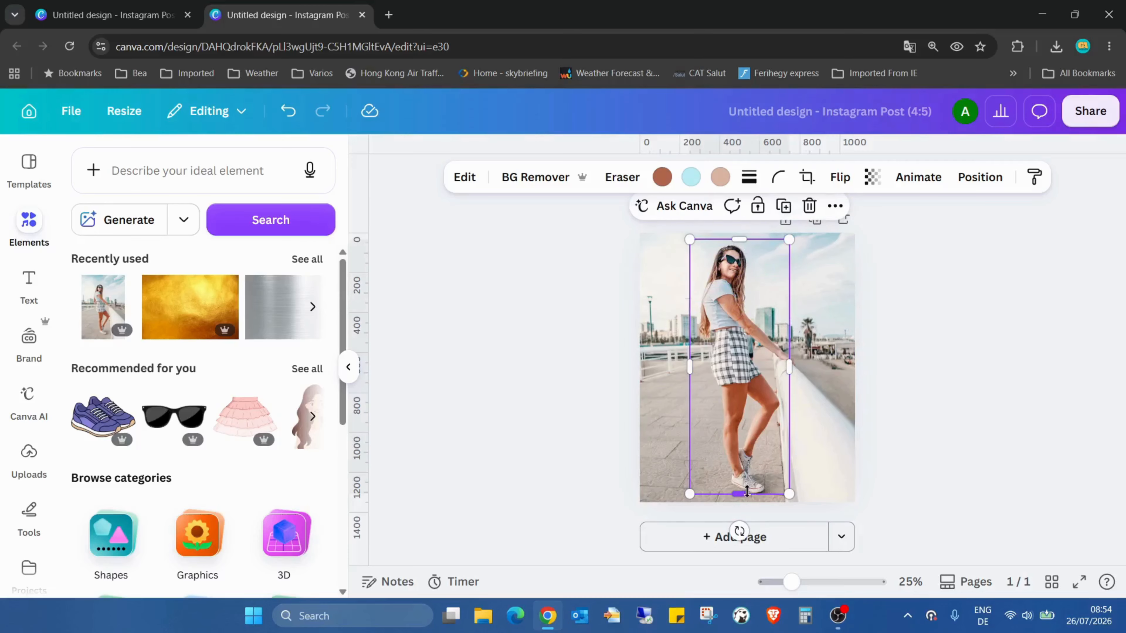
drag(747, 491, 747, 495)
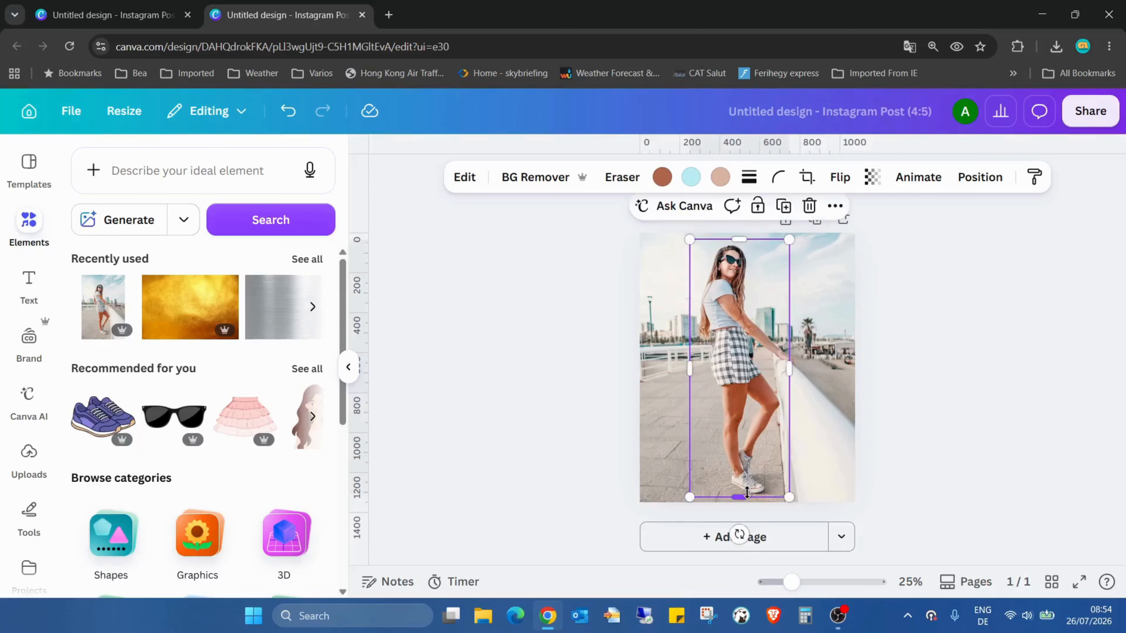
- Give the cropped copy a solid border with stroke weight 22 and corner rounding 100
click(755, 180)
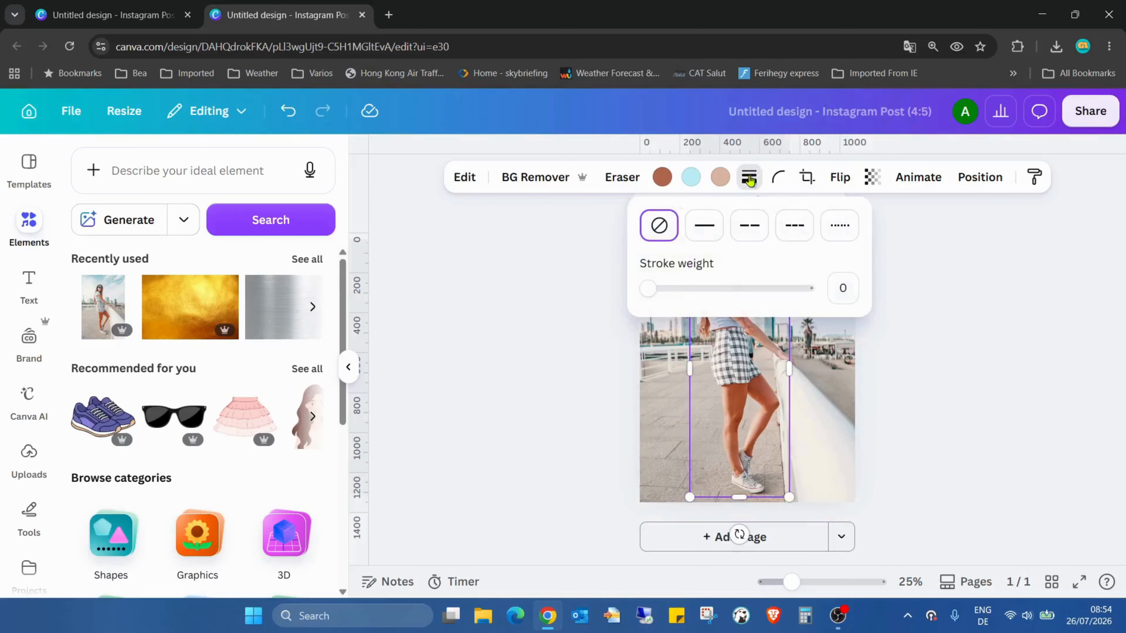
click(705, 234)
mouse_move(655, 290)
mouse_down()
mouse_move(695, 301)
mouse_move(681, 299)
mouse_up()
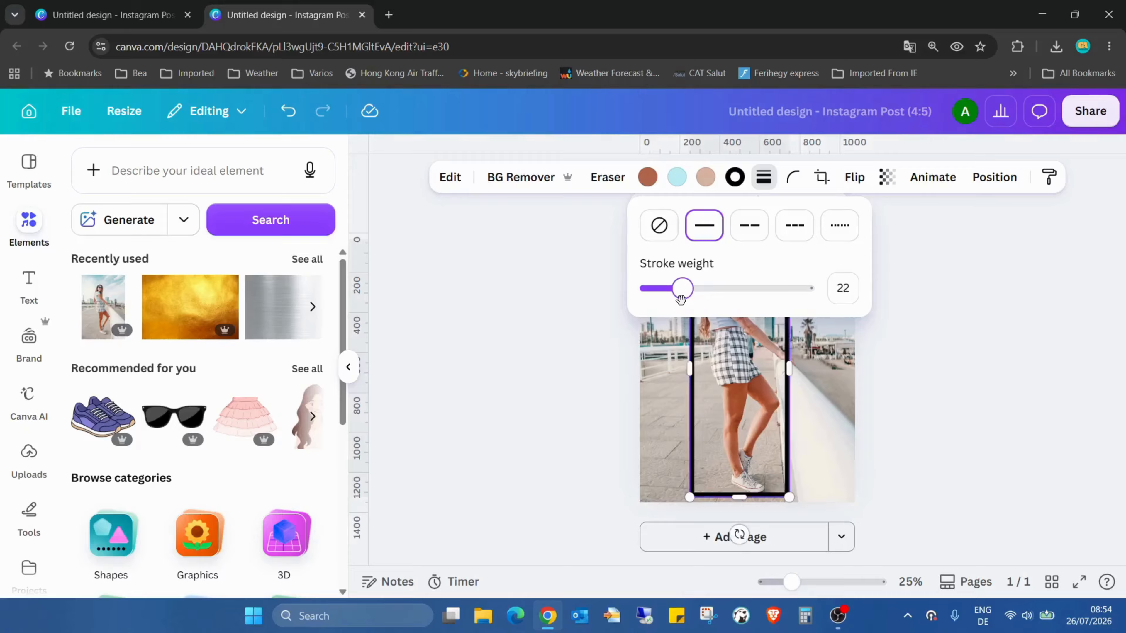
click(795, 184)
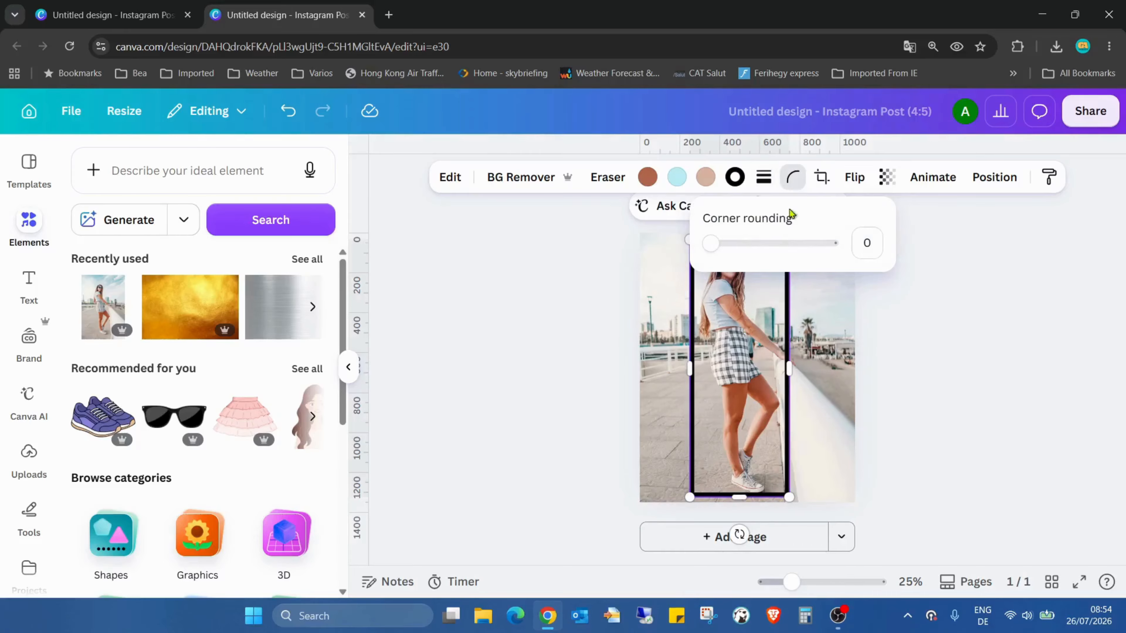
drag(704, 243, 848, 242)
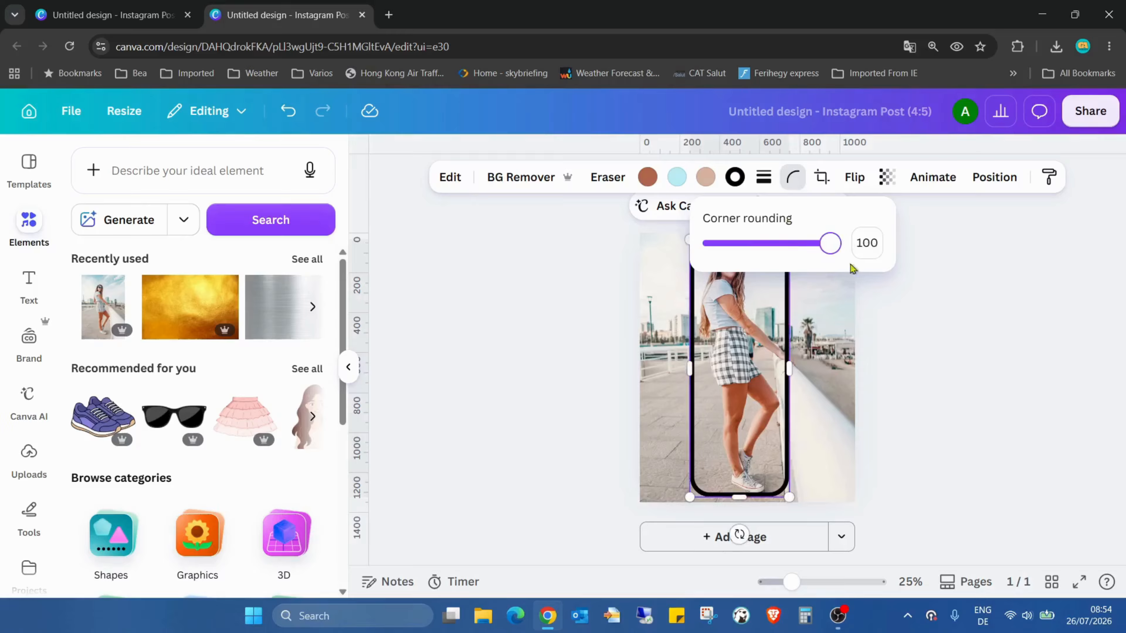
click(882, 302)
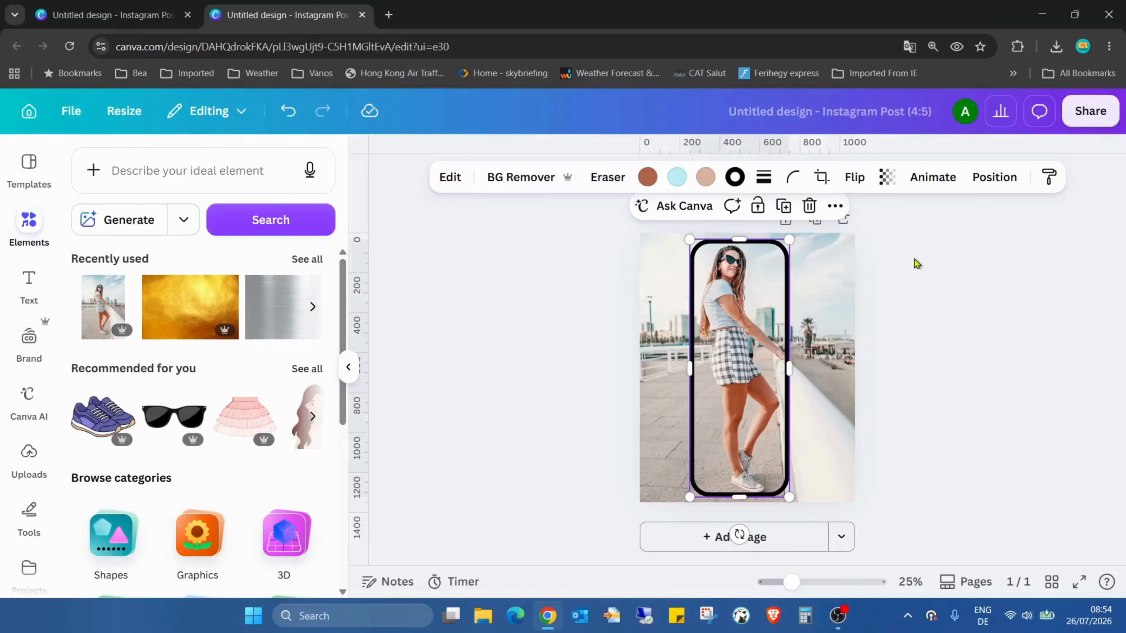
- Search the photos for "golden plate" and add the shiny gold texture over the lower part of the page
click(190, 174)
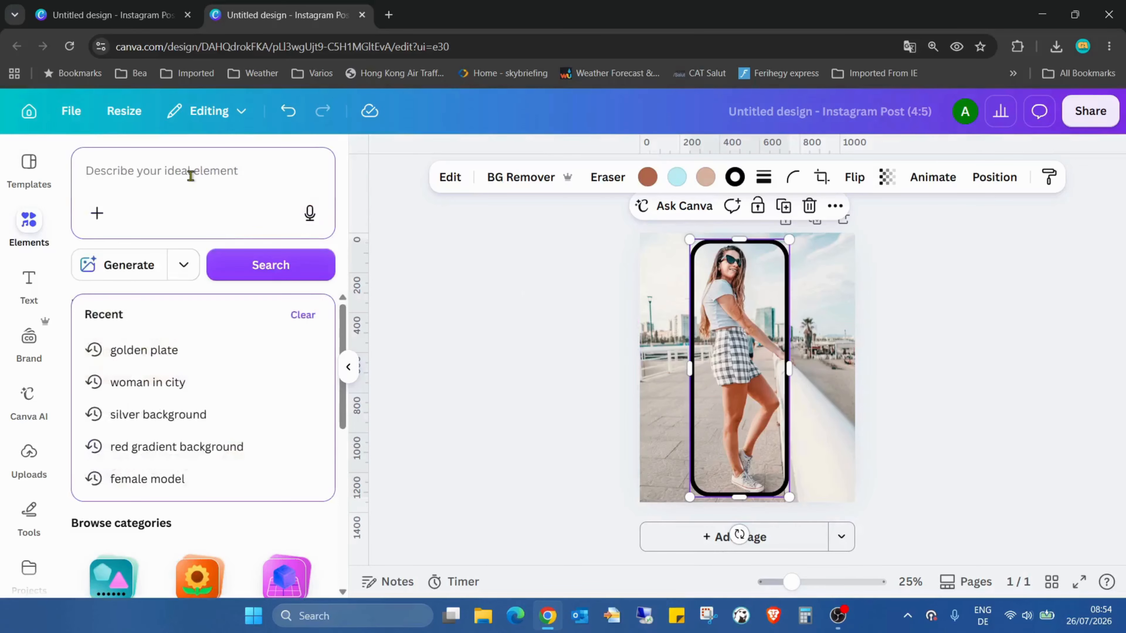
click(155, 350)
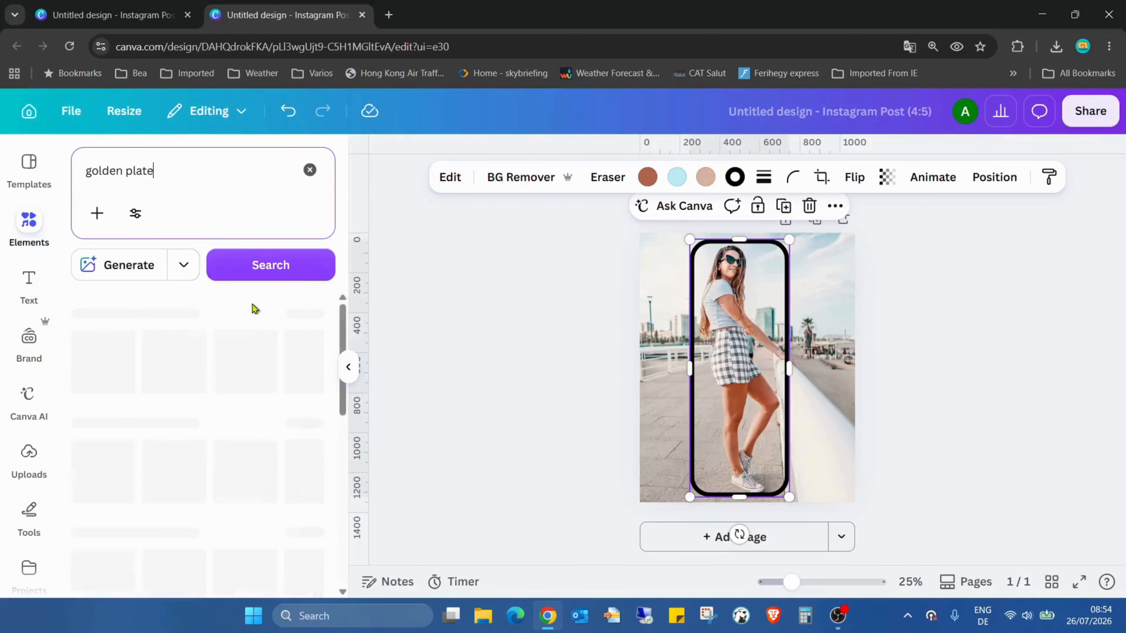
click(186, 306)
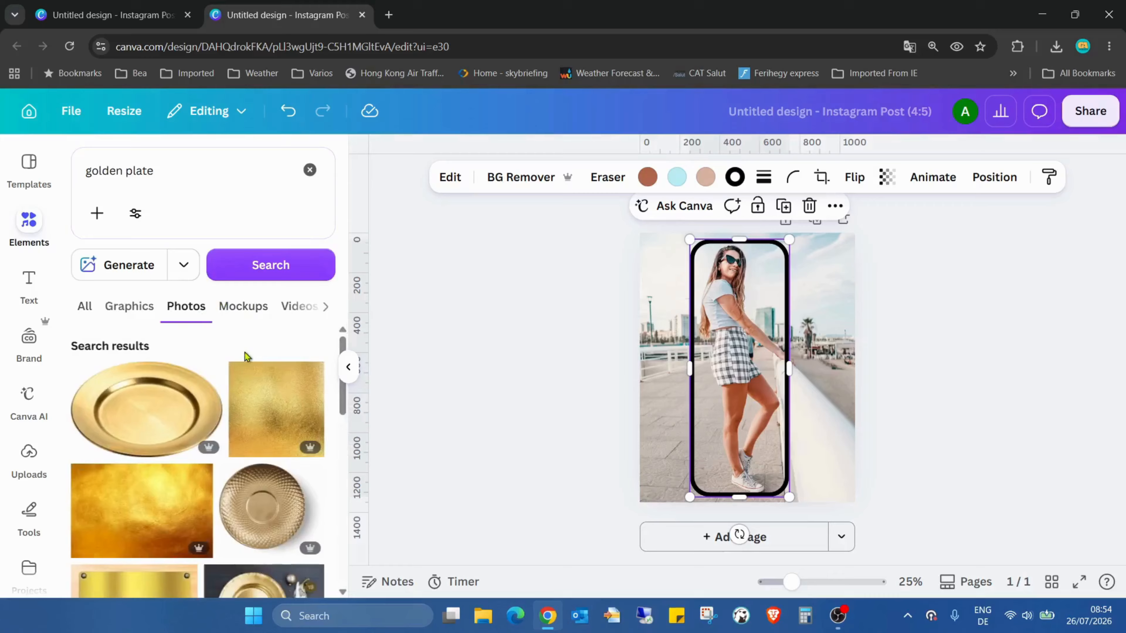
scroll(157, 426, down, 2)
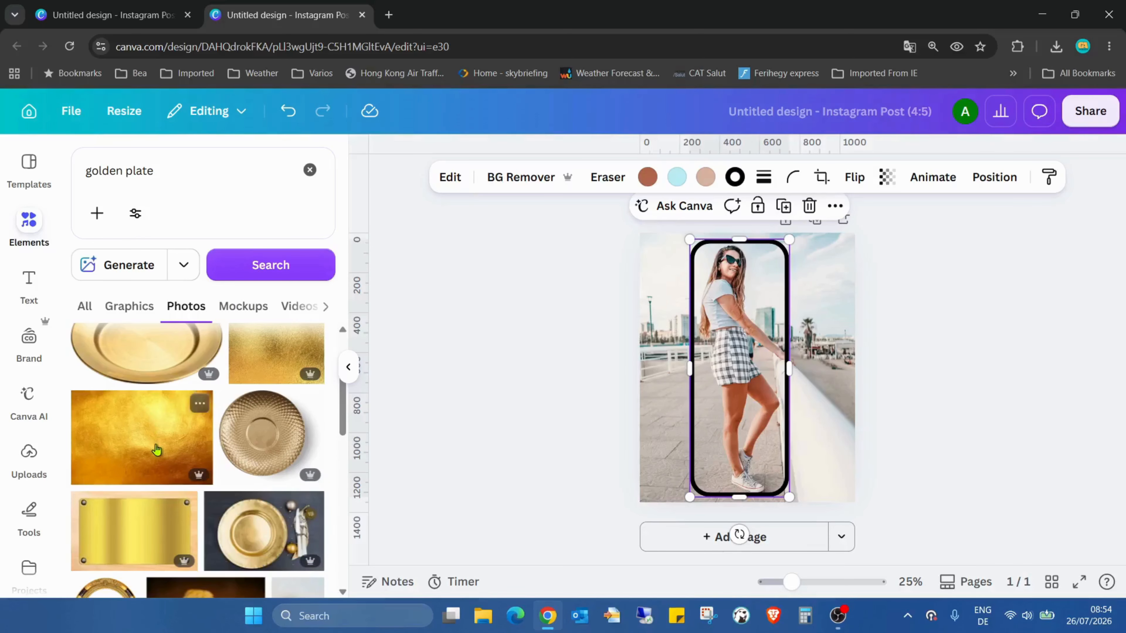
click(157, 450)
drag(791, 345, 766, 420)
- Change the cropped copy's border to a gradient and add a light yellow sampled from the gold texture as third colour
click(771, 274)
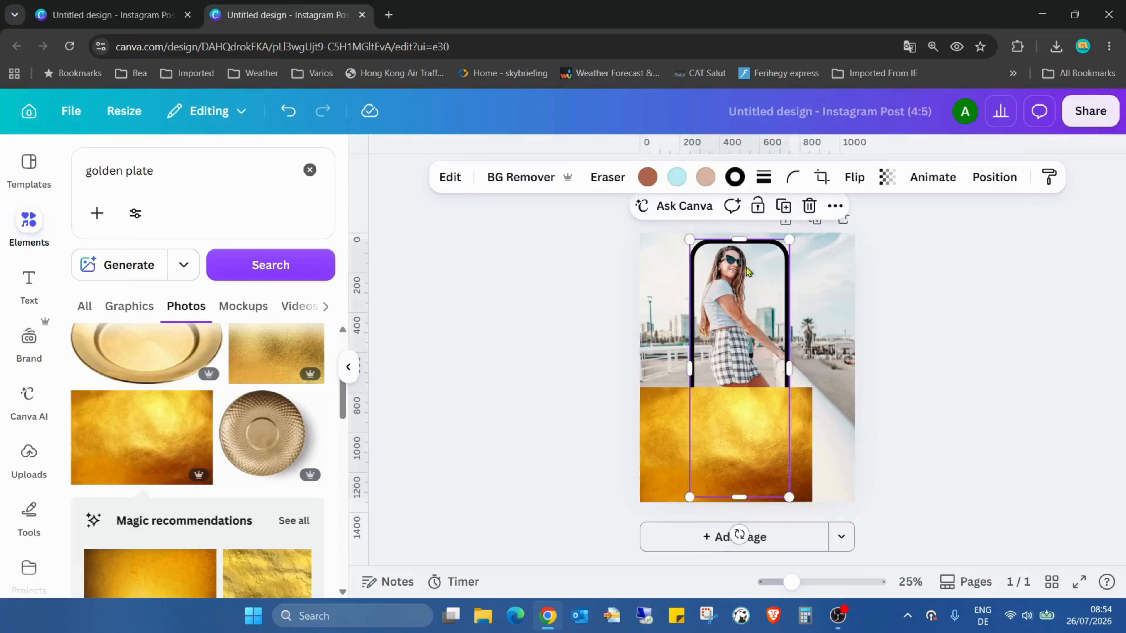
click(734, 178)
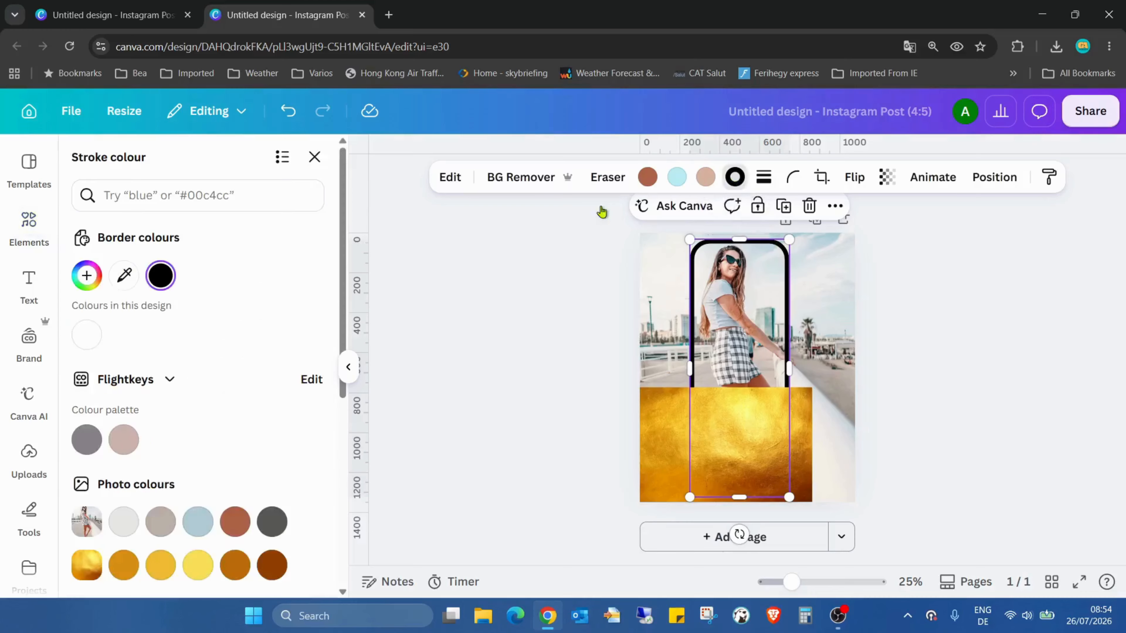
click(87, 277)
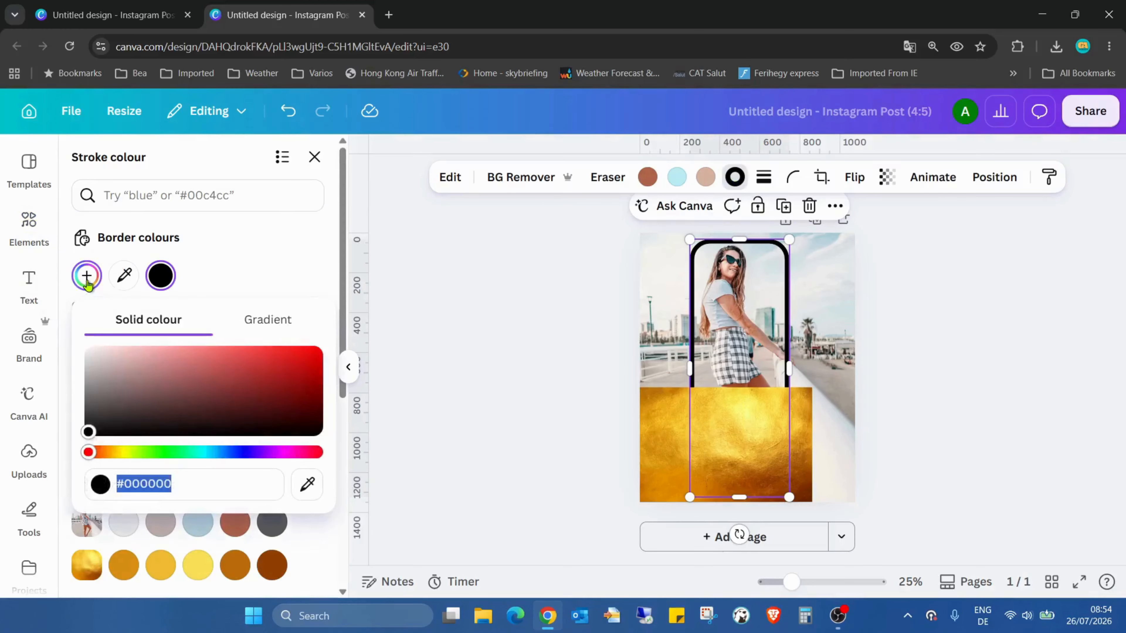
click(275, 330)
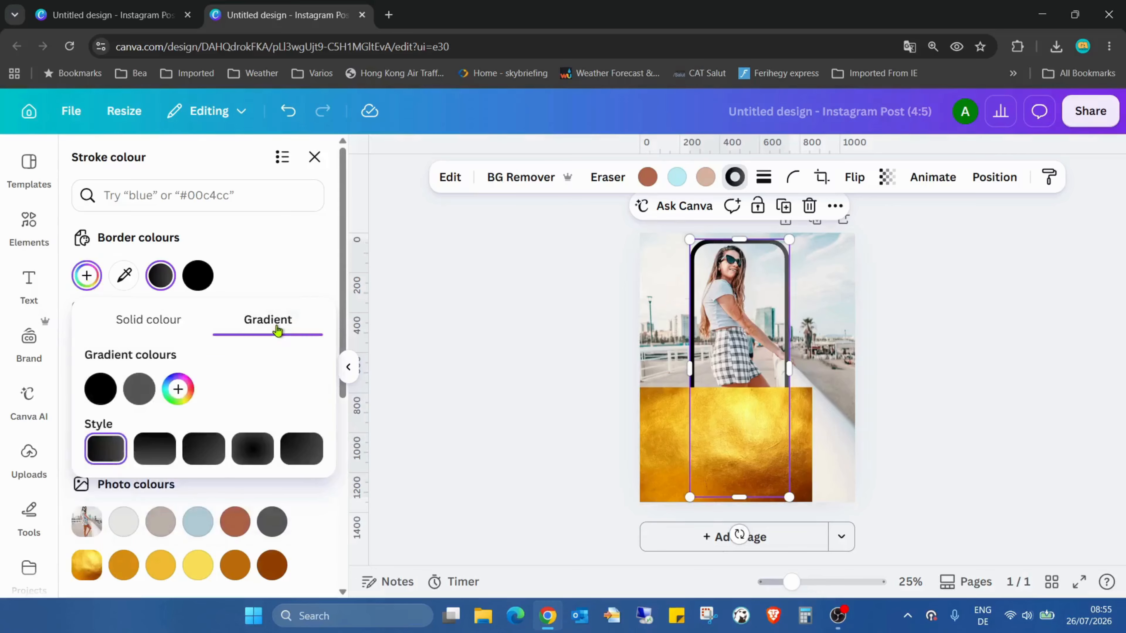
click(188, 394)
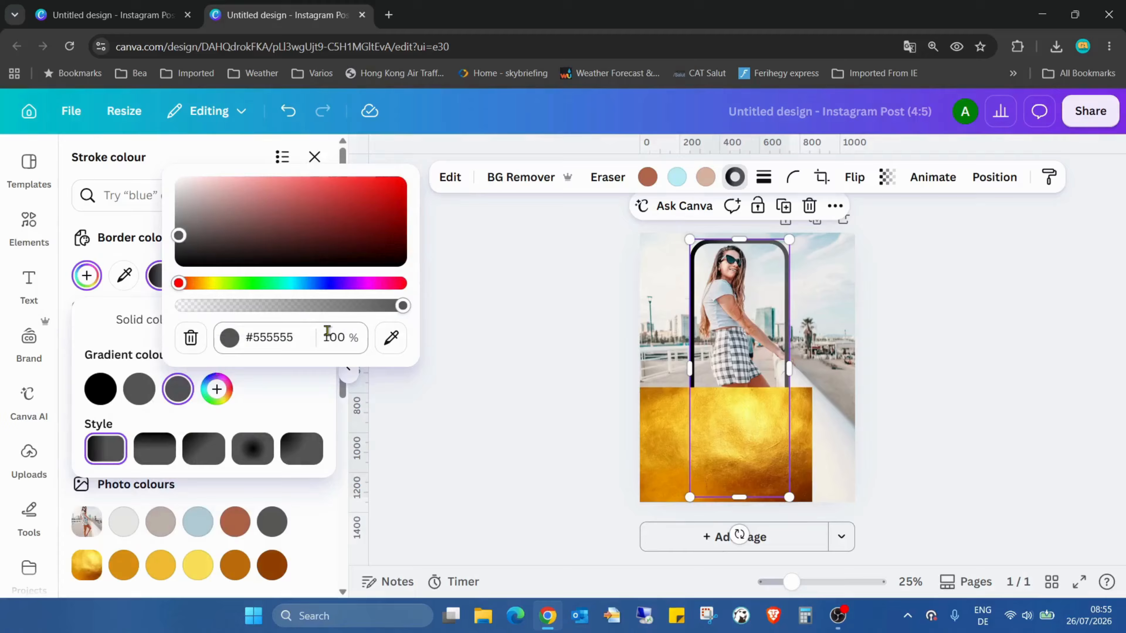
click(392, 338)
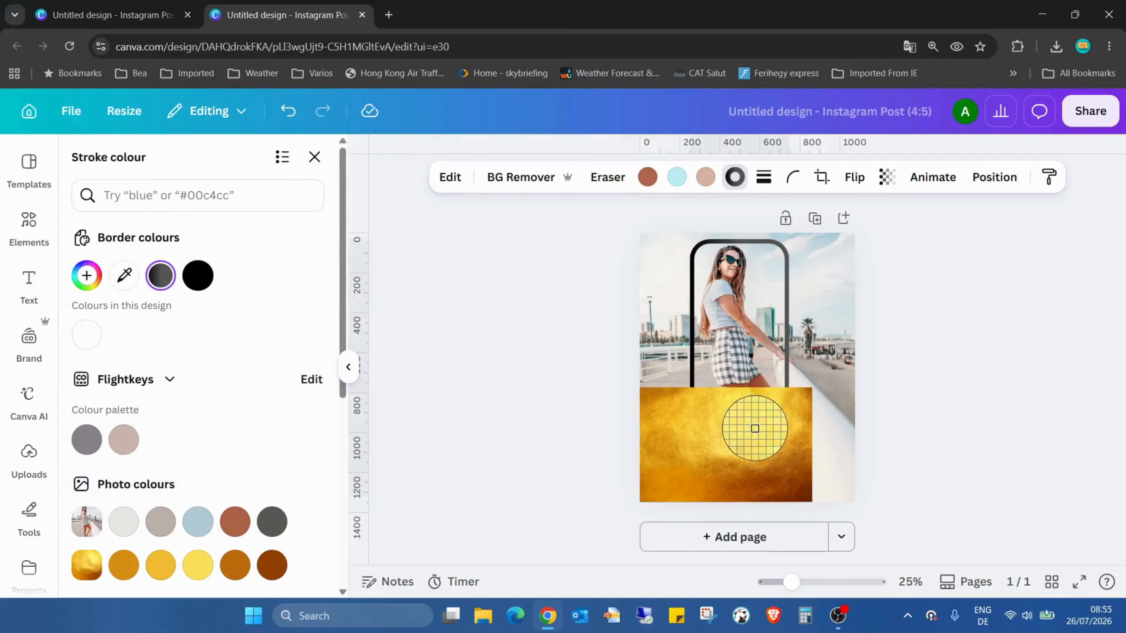
click(755, 428)
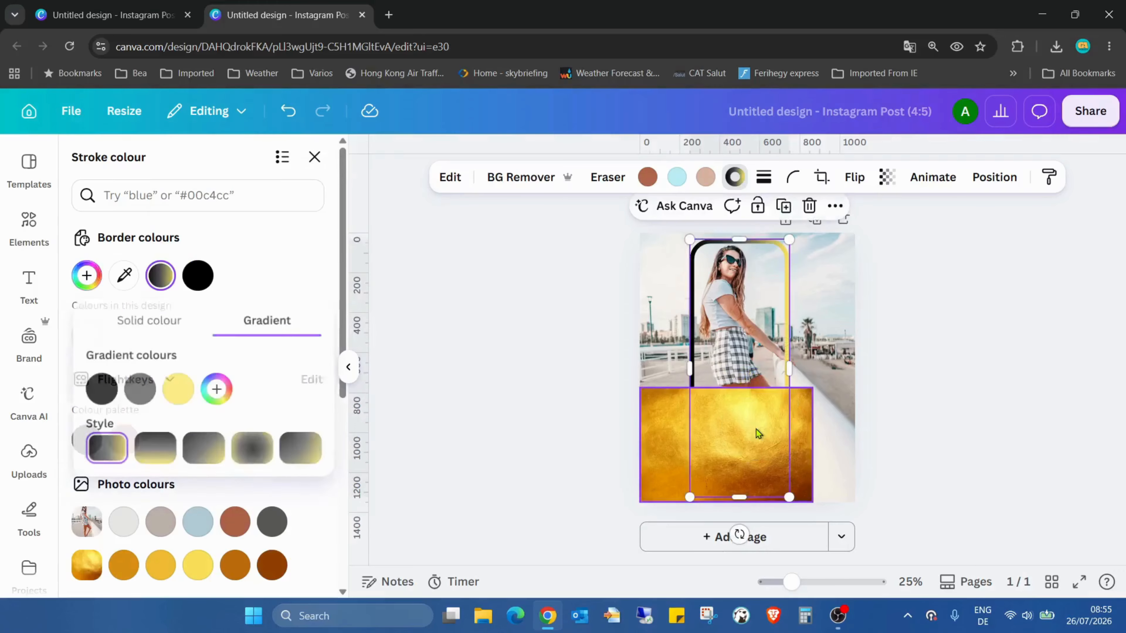
- Replace the gradient's middle colour with a golden yellow and its first colour with a dark brown, both sampled from the gold texture
click(143, 394)
click(349, 335)
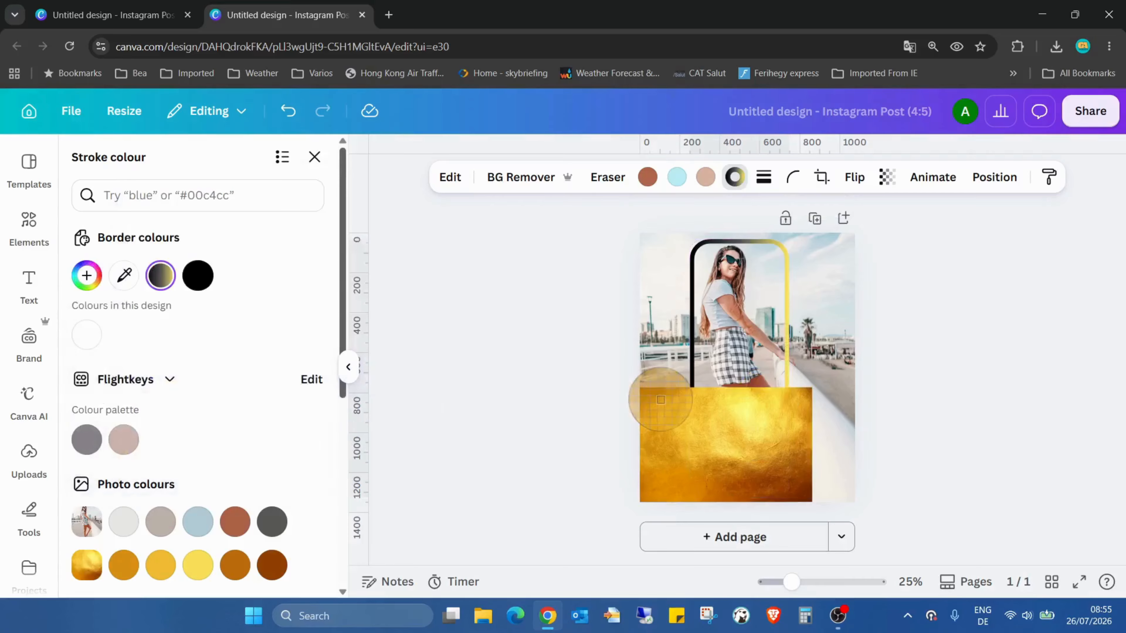
click(677, 408)
click(97, 390)
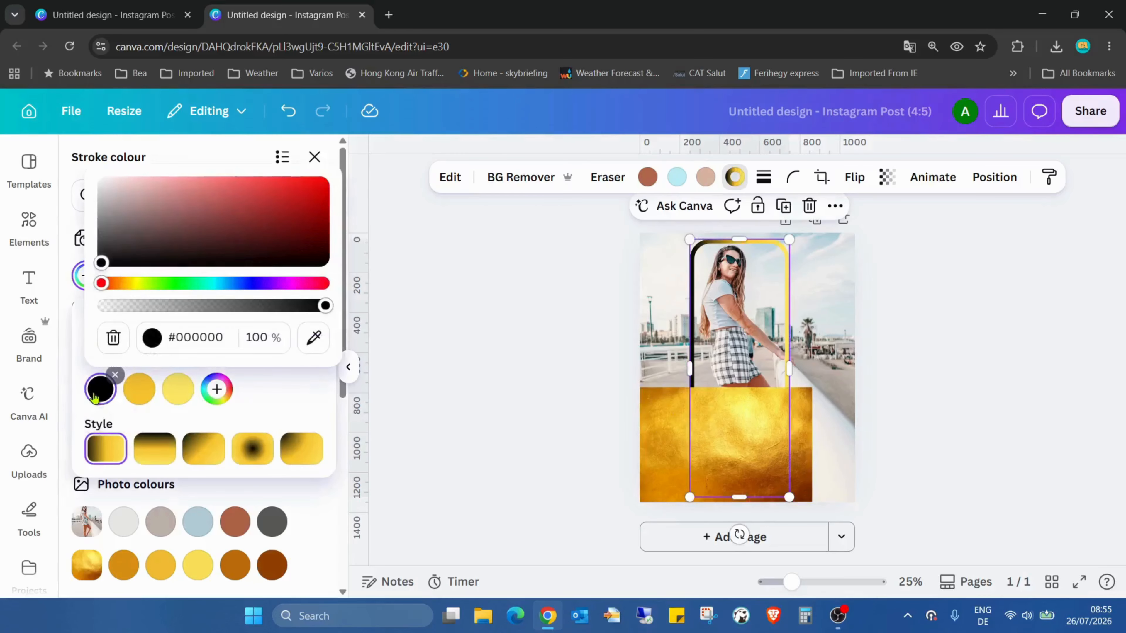
click(313, 338)
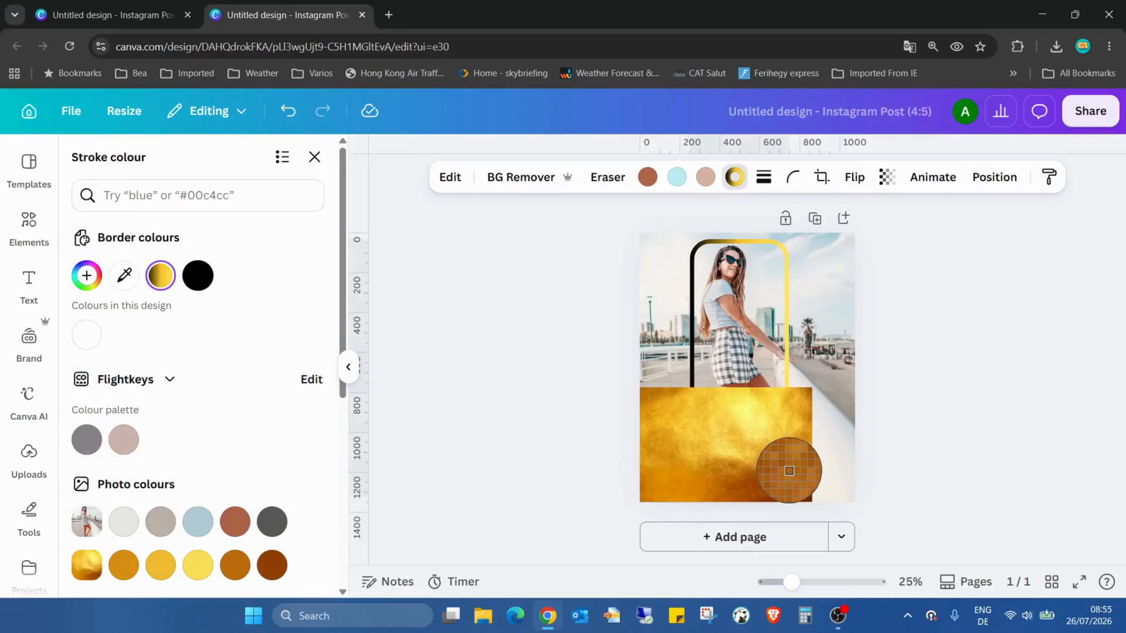
click(788, 469)
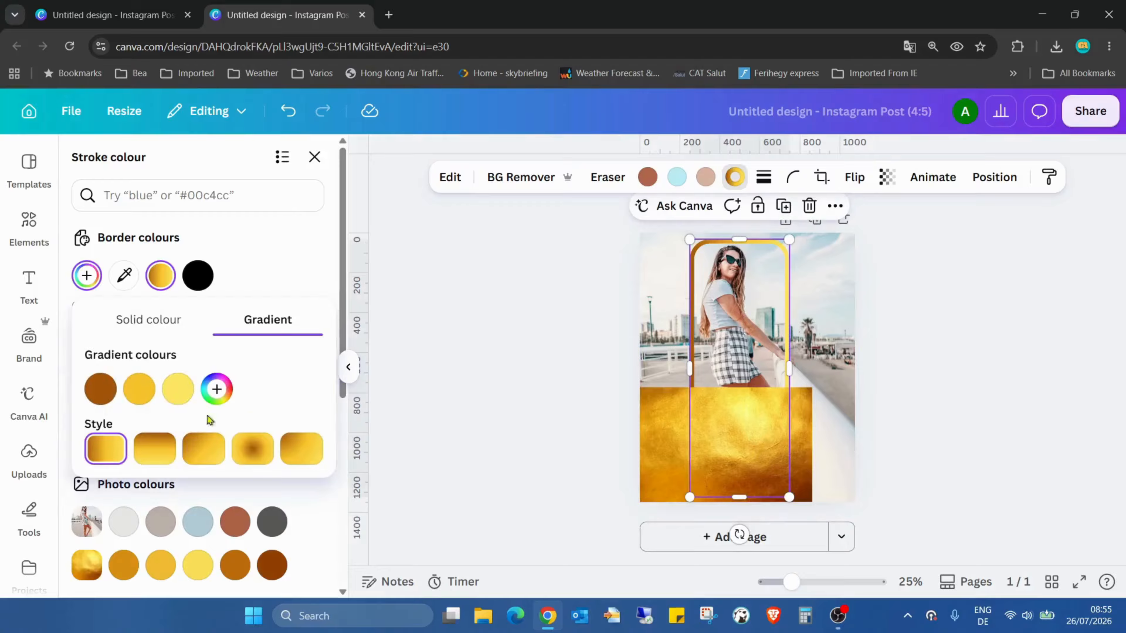
- Set the border gradient to the diagonal linear style and delete the gold texture photo from the page
click(155, 450)
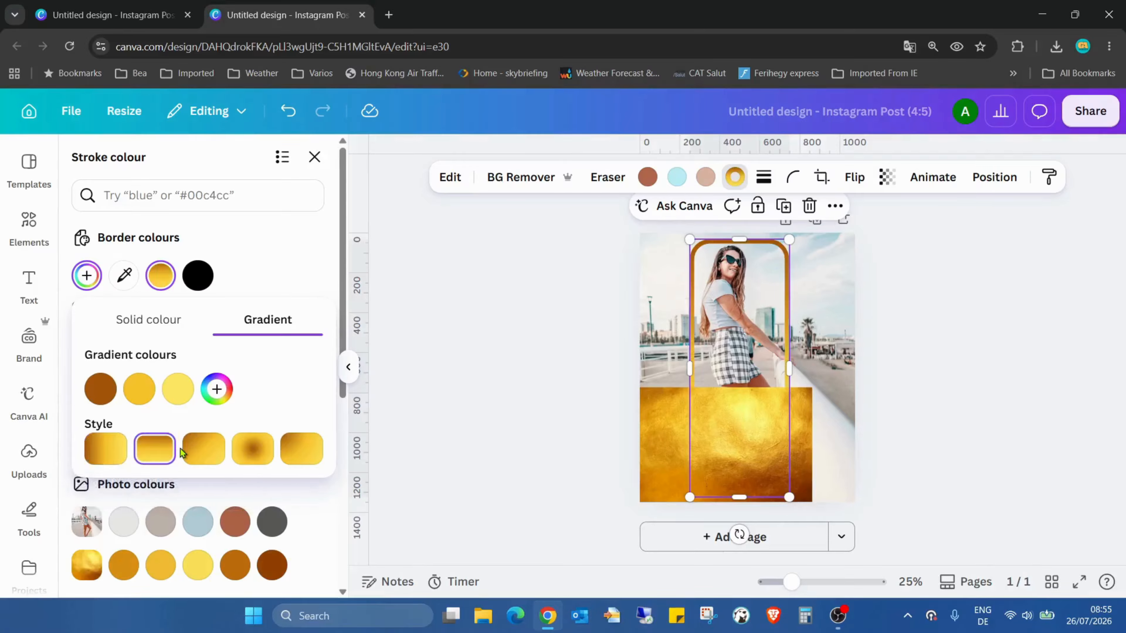
click(198, 450)
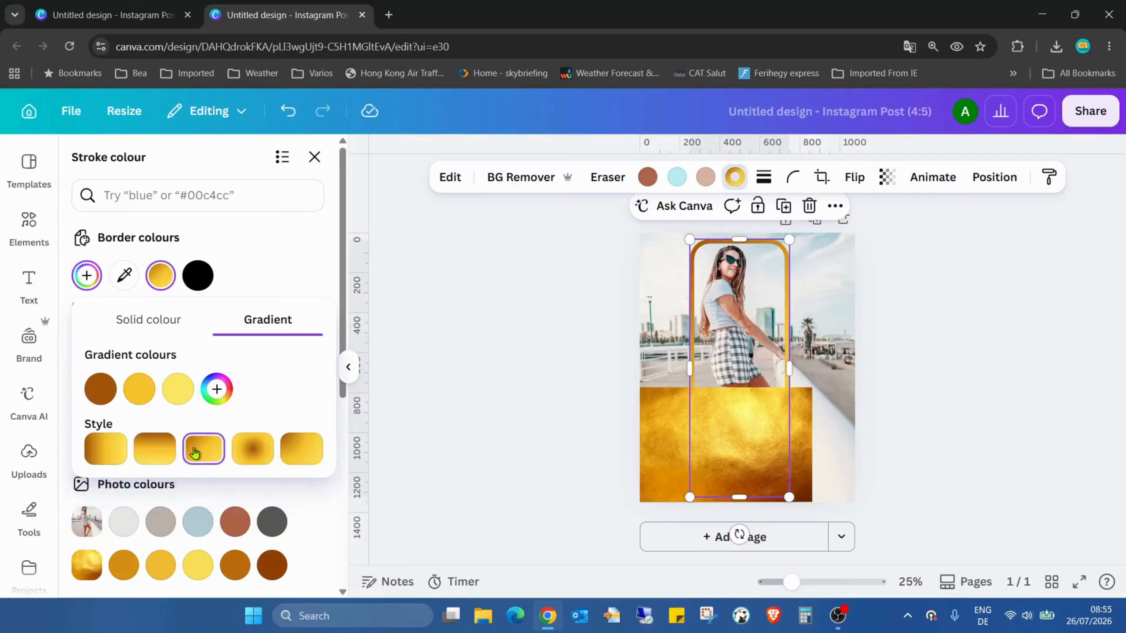
click(658, 440)
key(Delete)
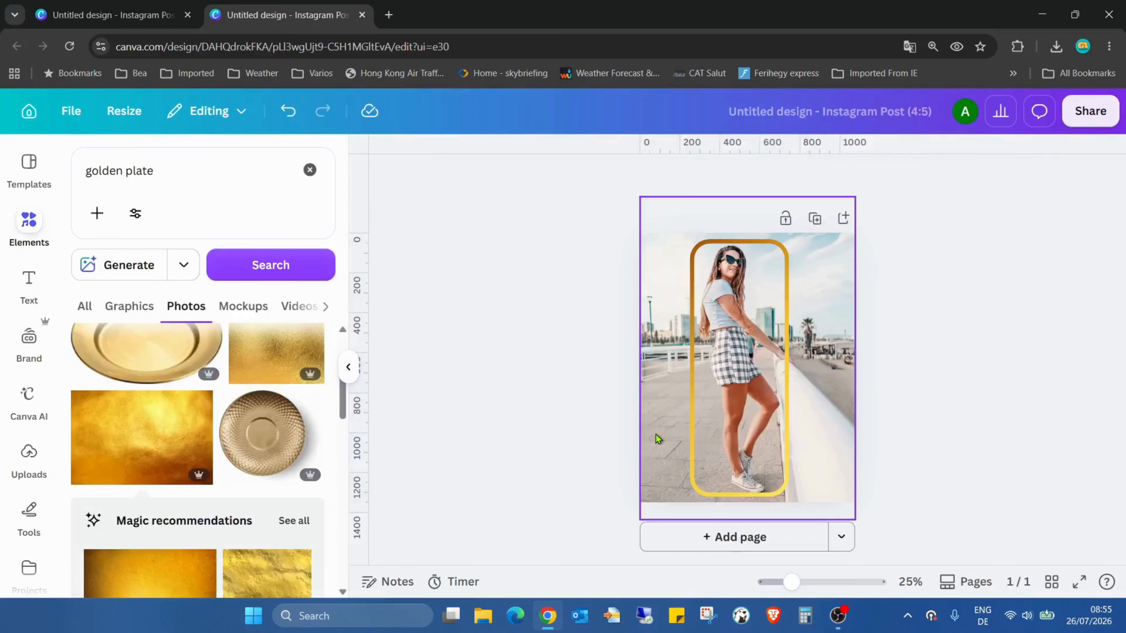
- Widen the gold-framed copy to the right past the woman's hand, previewing the design full screen before and after
click(1079, 582)
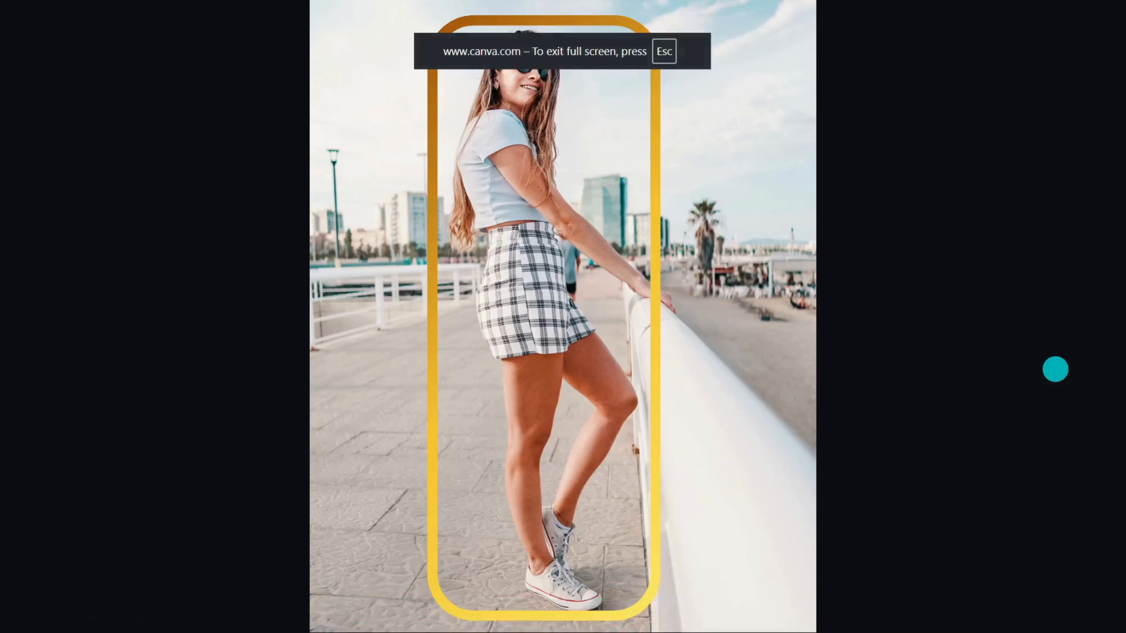
key(Escape)
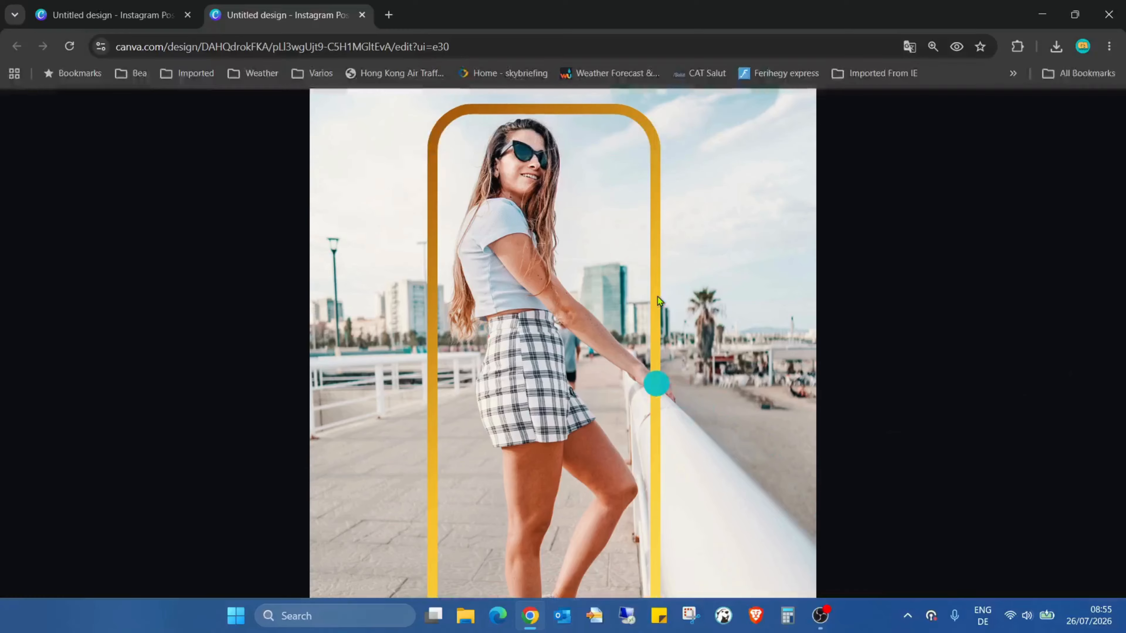
click(785, 349)
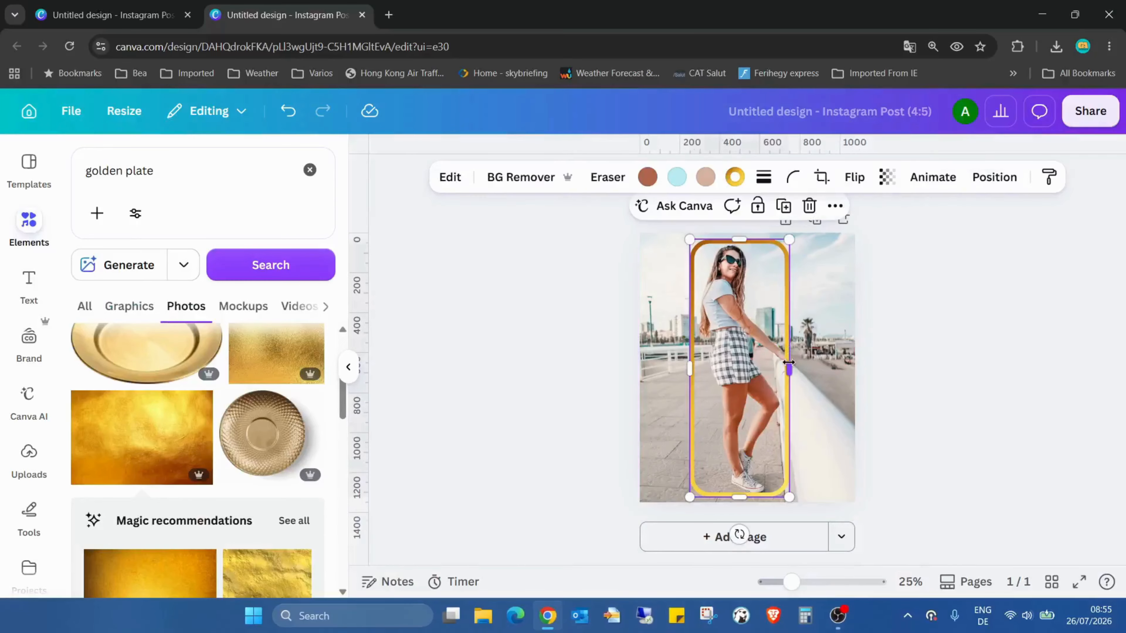
drag(788, 368, 801, 365)
click(1078, 582)
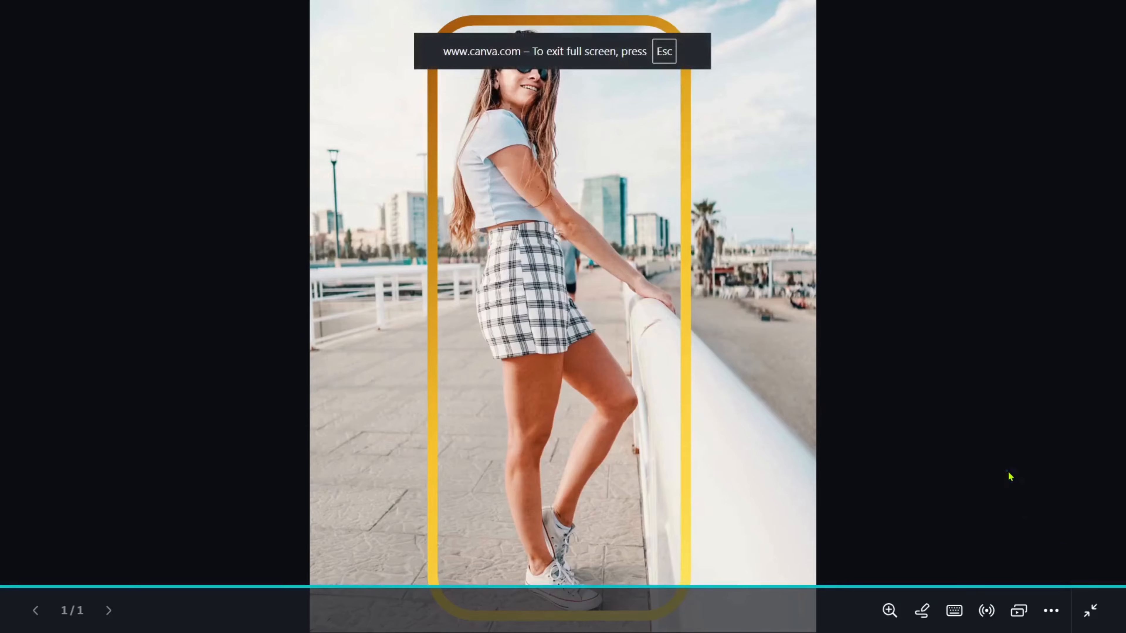
key(Escape)
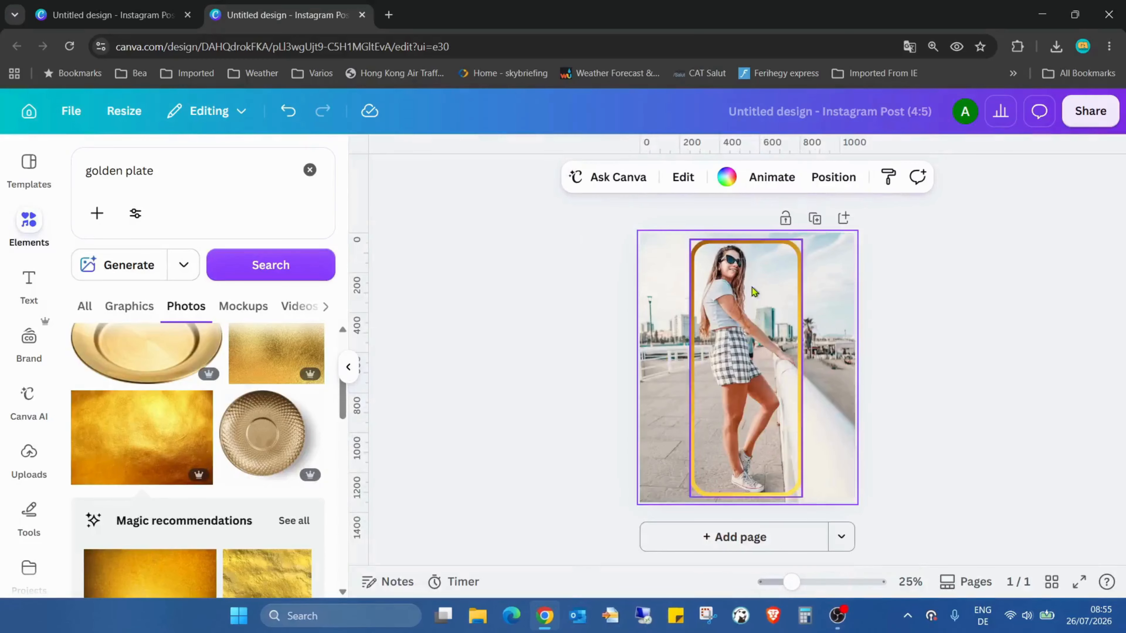
- Try the Myst and Aero filters on the background photo and apply the warm Sangri filter instead
click(651, 280)
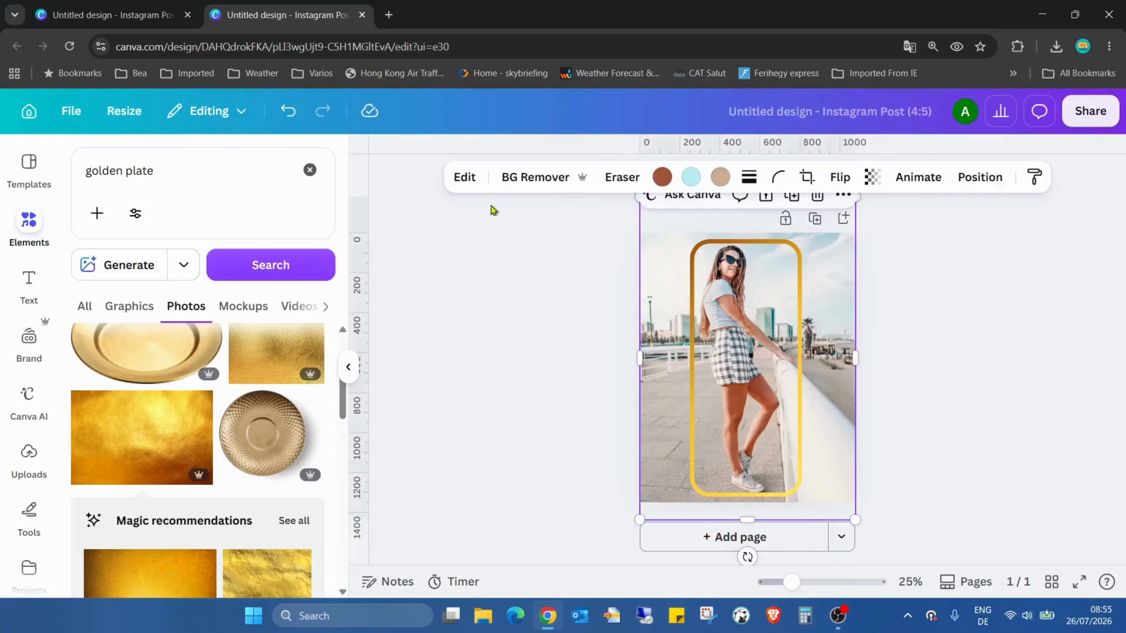
click(465, 177)
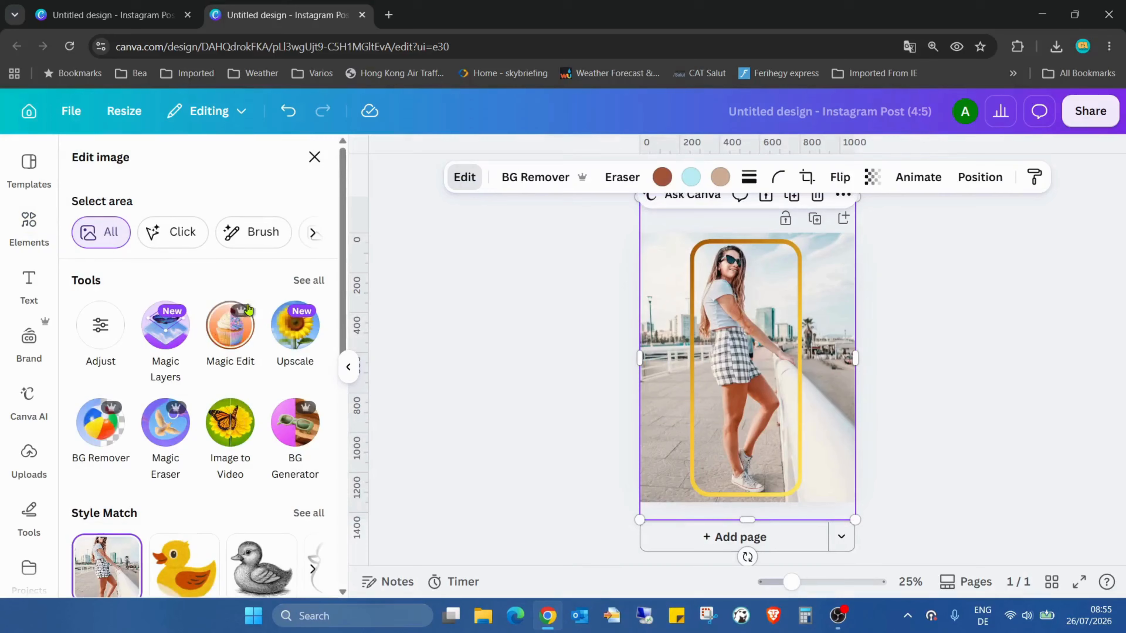
scroll(249, 310, down, 6)
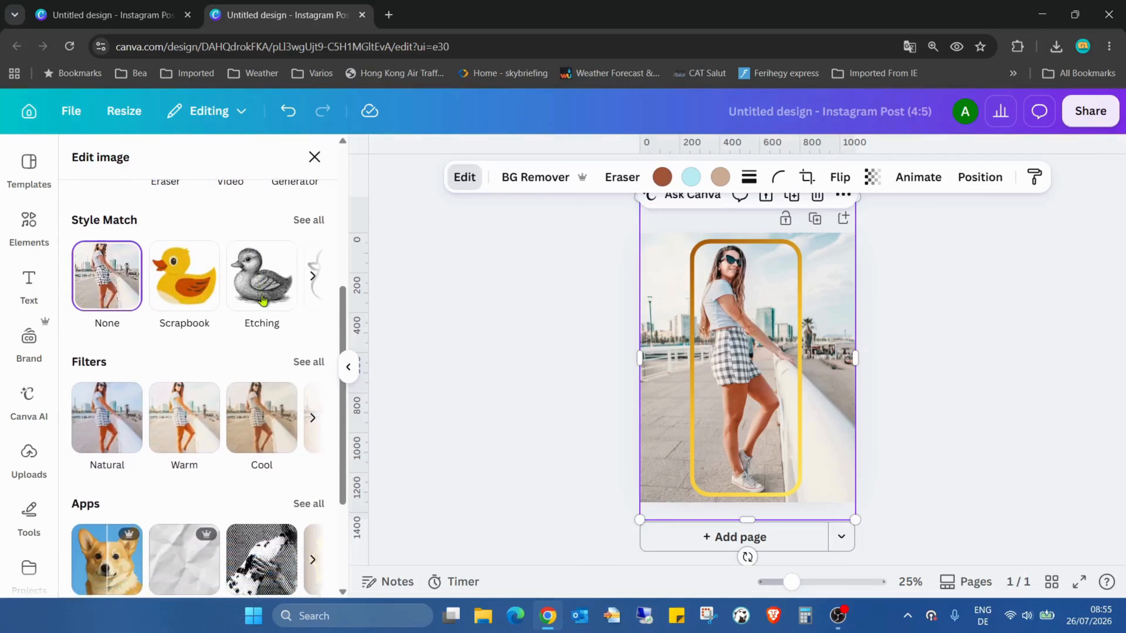
click(308, 362)
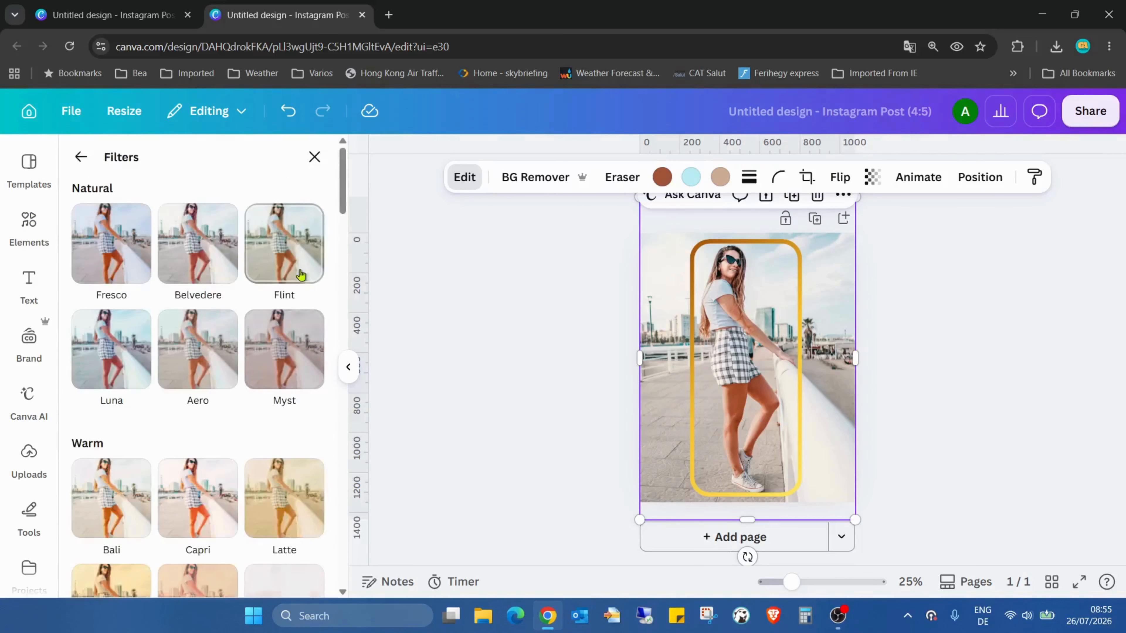
click(282, 353)
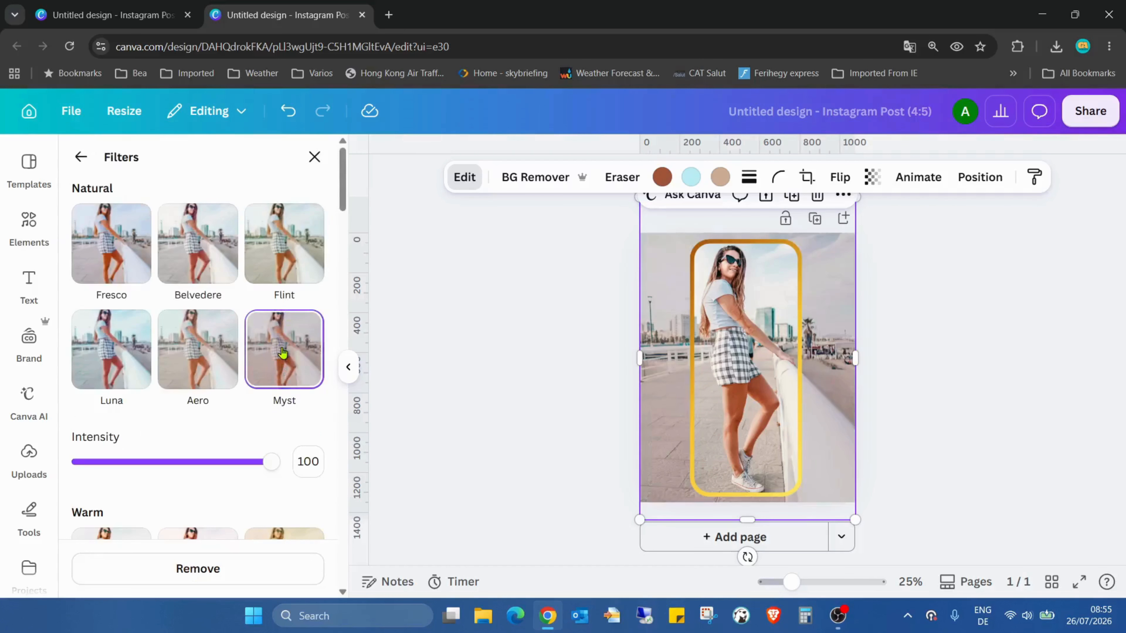
scroll(283, 353, down, 2)
click(178, 295)
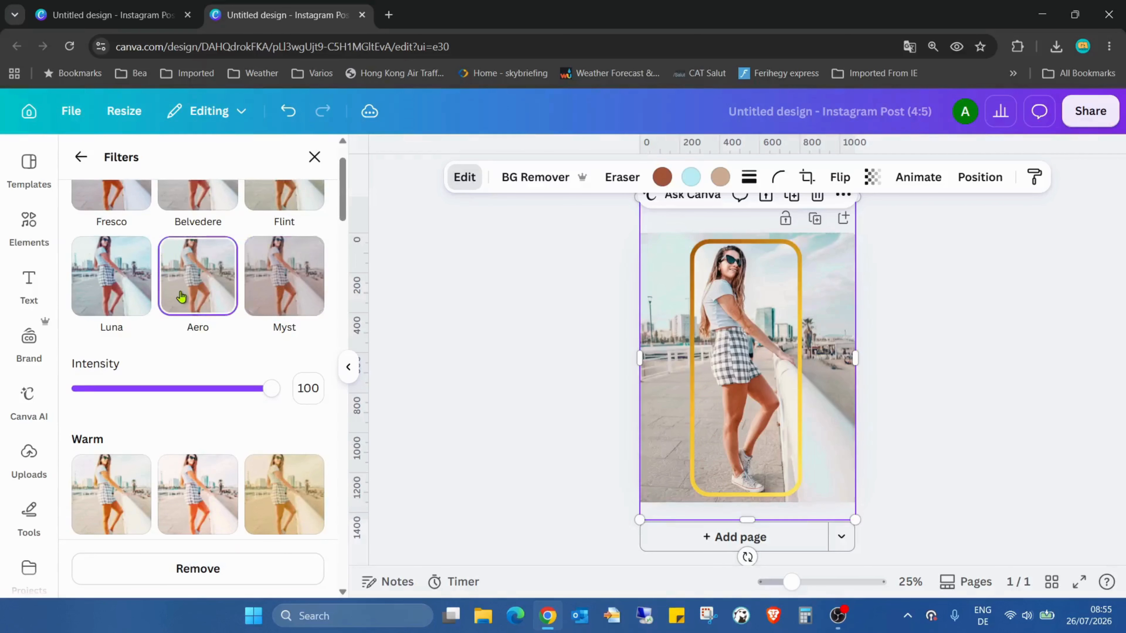
scroll(250, 333, down, 1)
scroll(250, 332, down, 4)
click(297, 286)
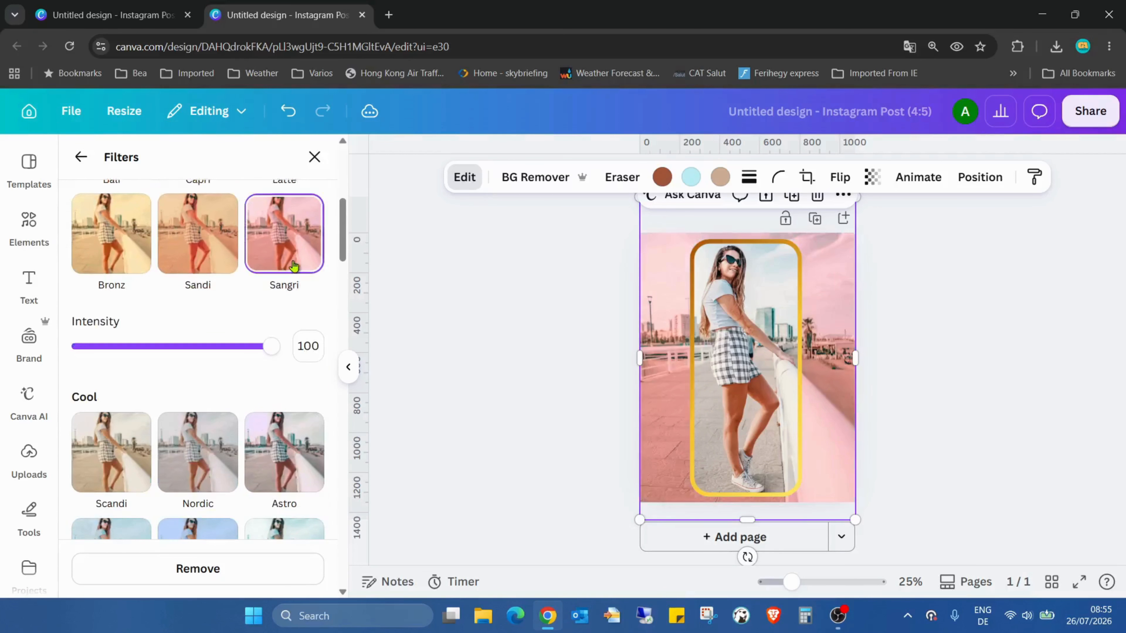
- Compare the cool Astro filter on the background photo, then return to the Sangri filter
scroll(297, 284, down, 1)
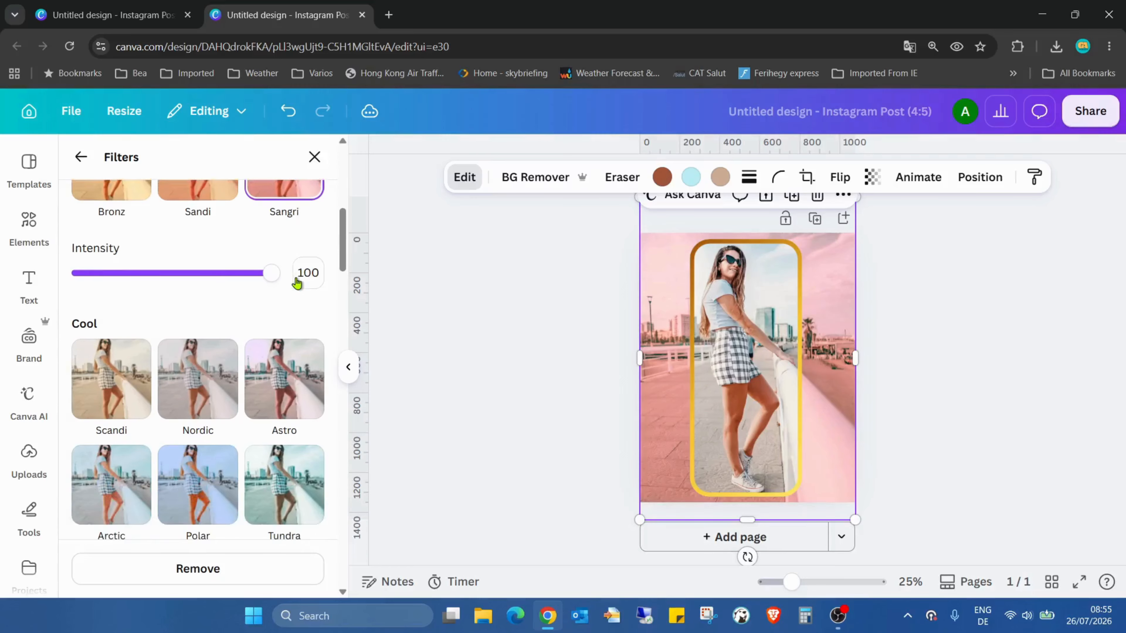
click(282, 376)
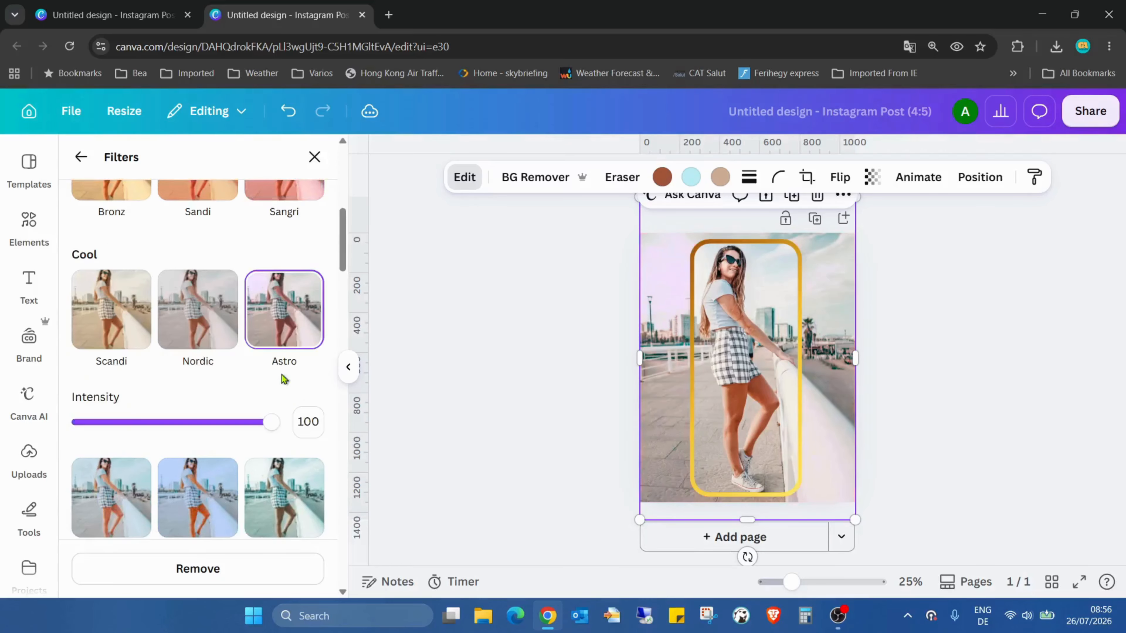
scroll(281, 375, up, 1)
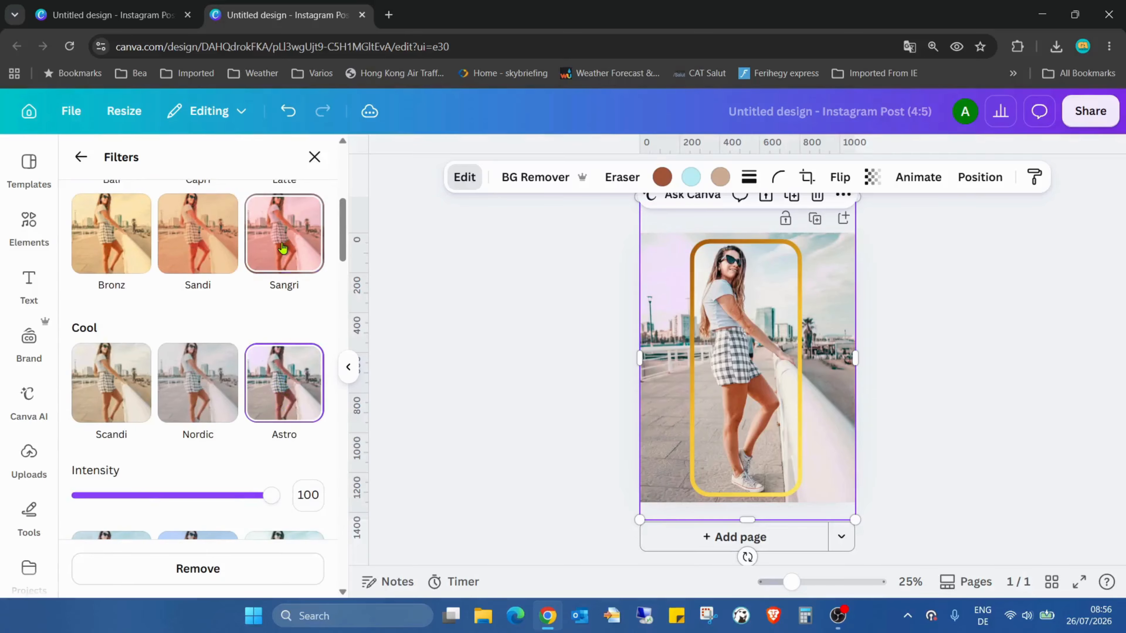
click(282, 248)
scroll(282, 249, up, 5)
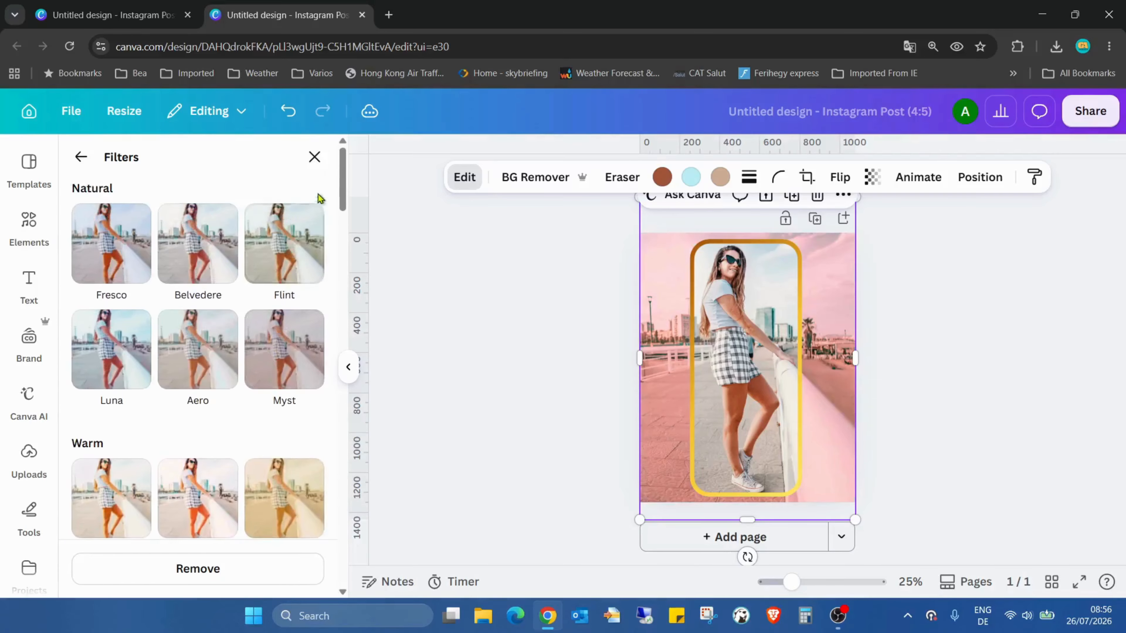
click(315, 157)
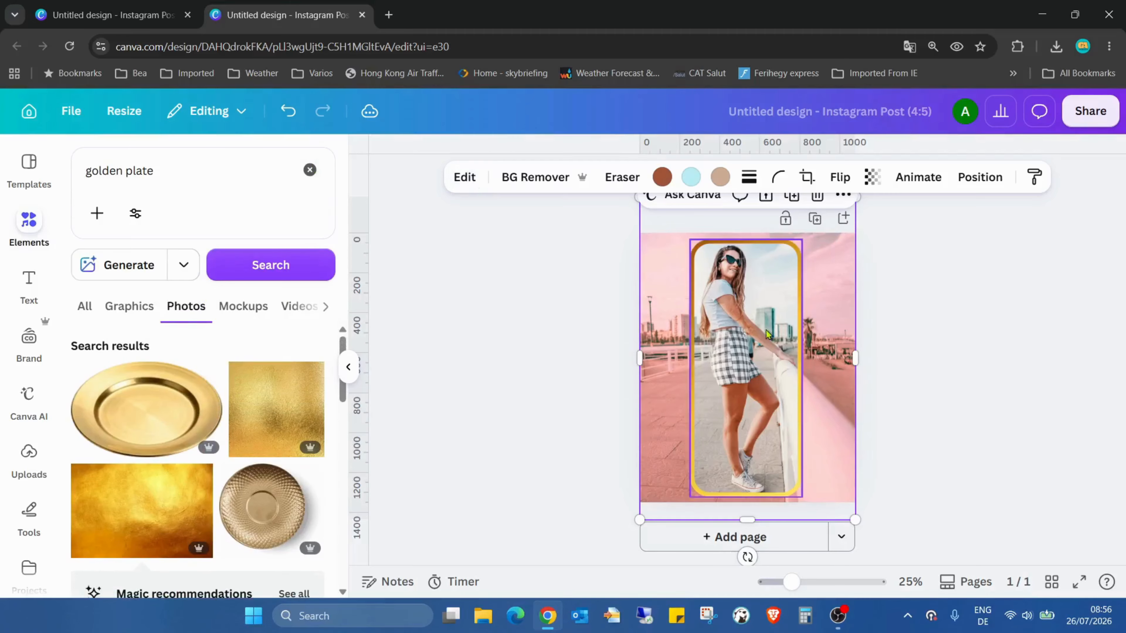
- Apply a light whole-image blur to the pink-tinted background photo and deselect it
click(461, 177)
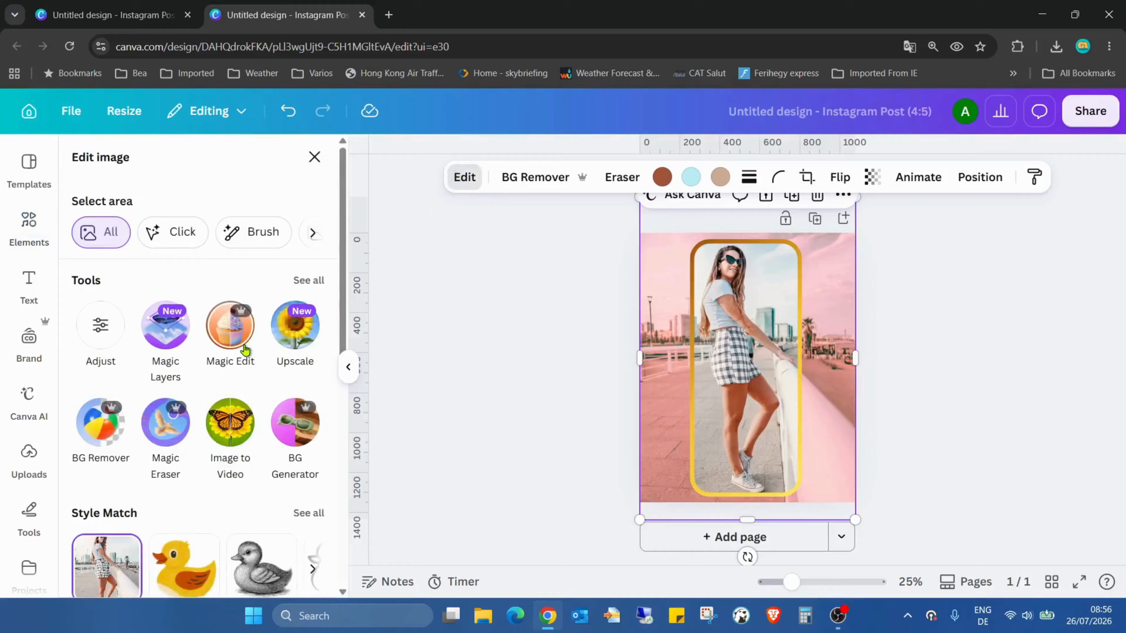
click(315, 280)
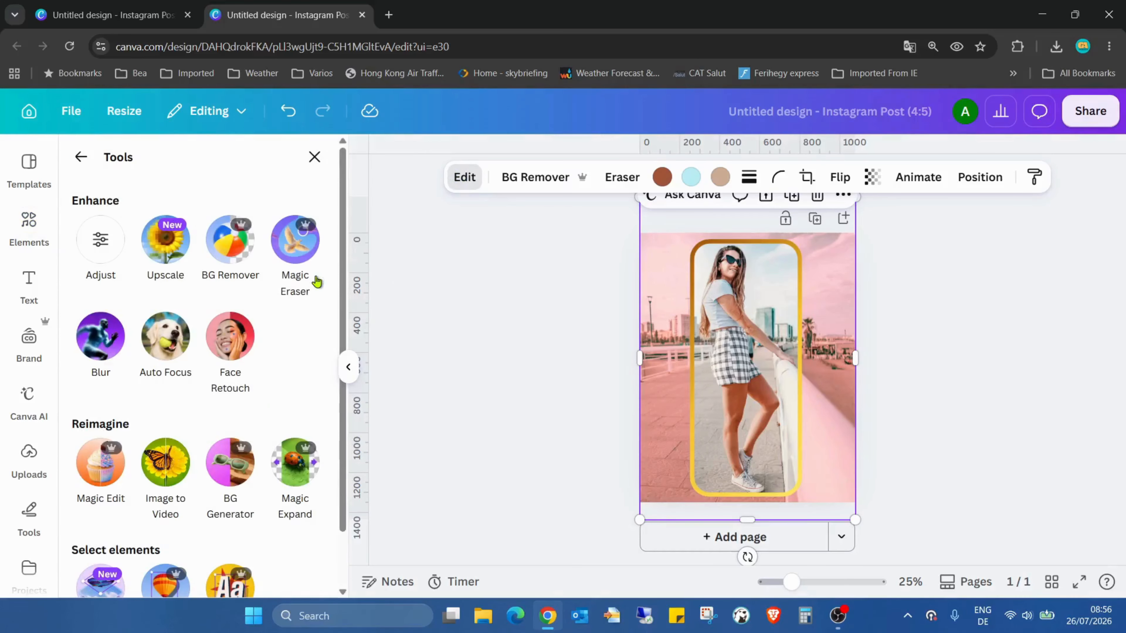
click(107, 358)
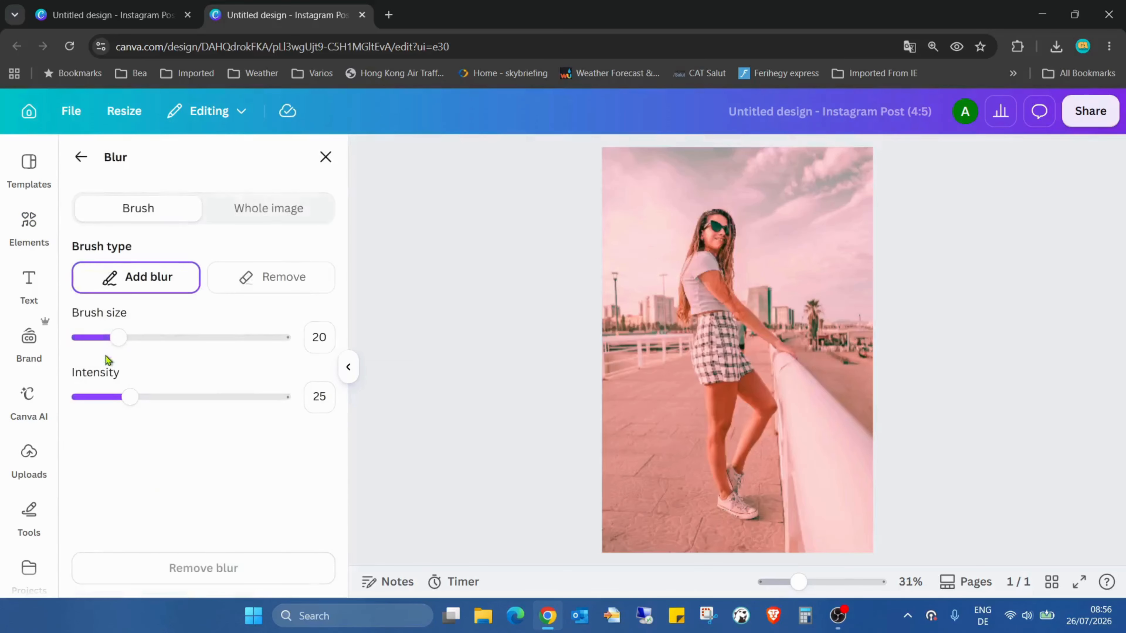
click(306, 209)
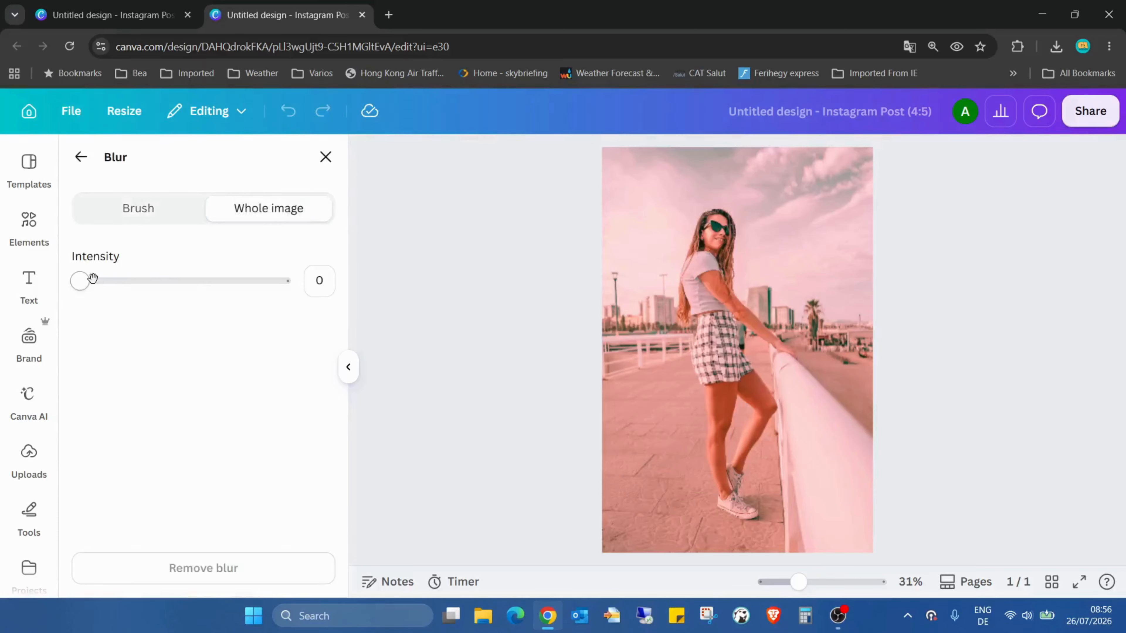
drag(92, 278, 129, 287)
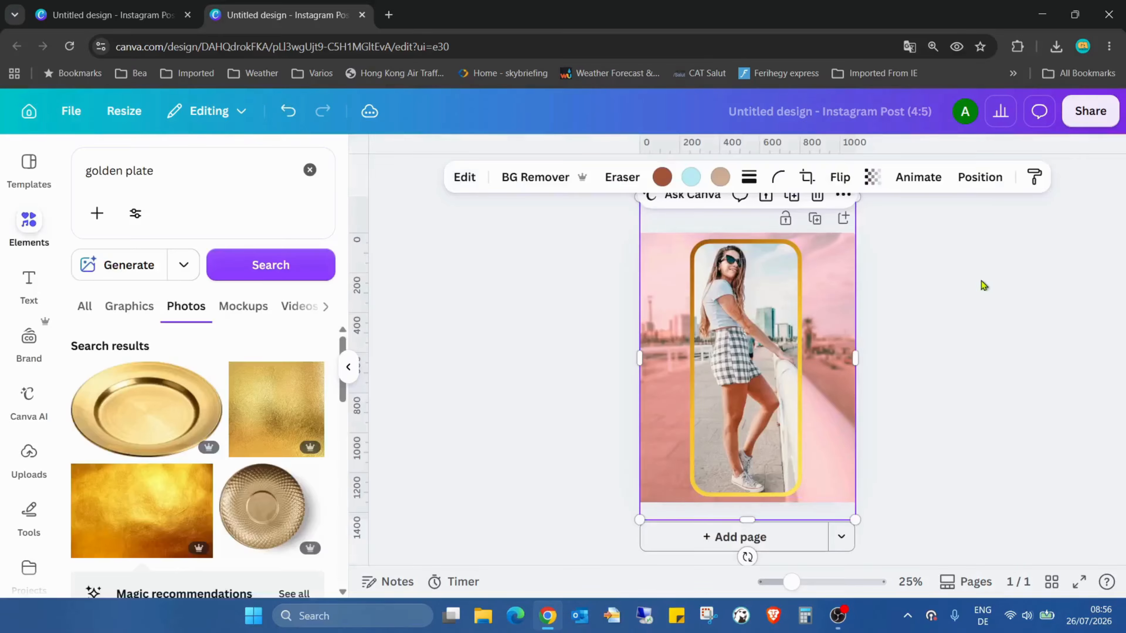
click(973, 292)
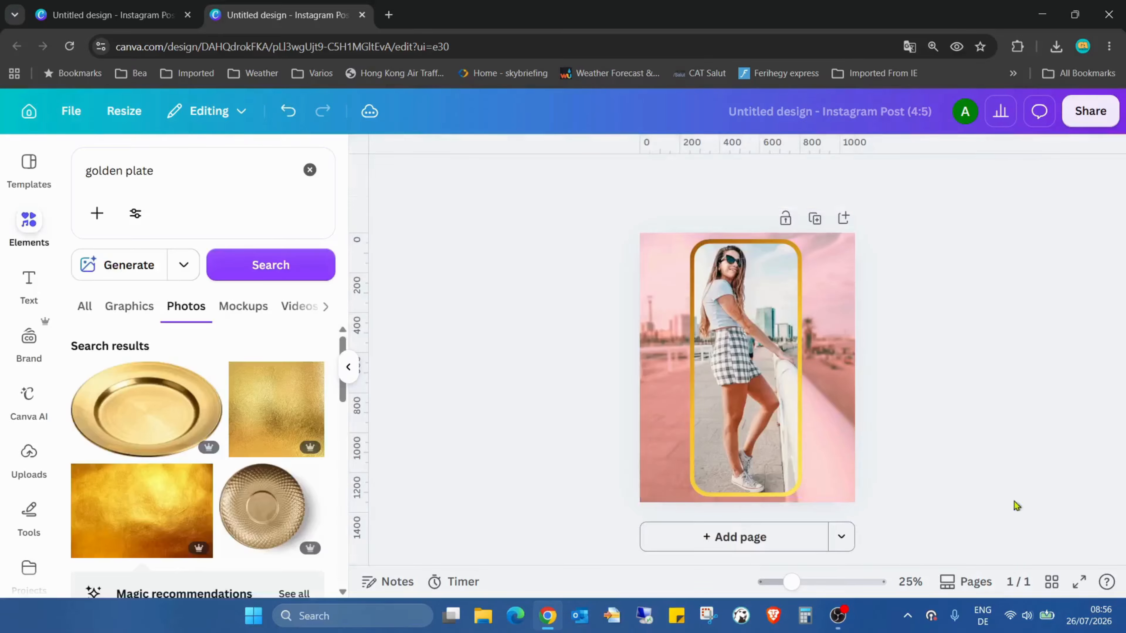
- Preview the design full screen to check the blurred, tinted background against the framed woman
click(1079, 582)
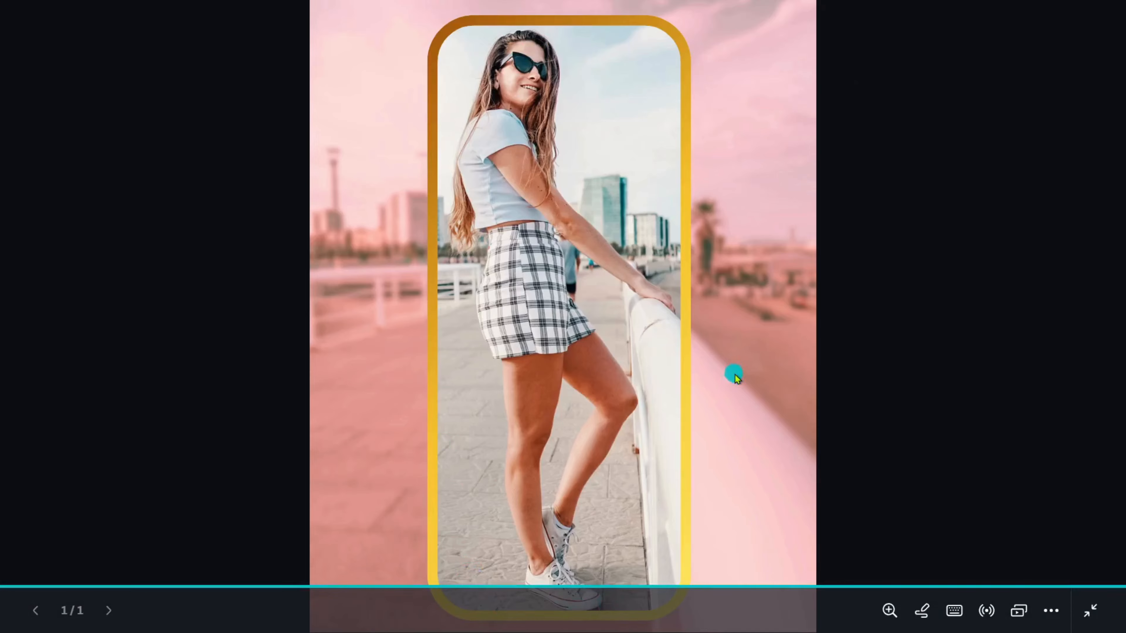
click(761, 340)
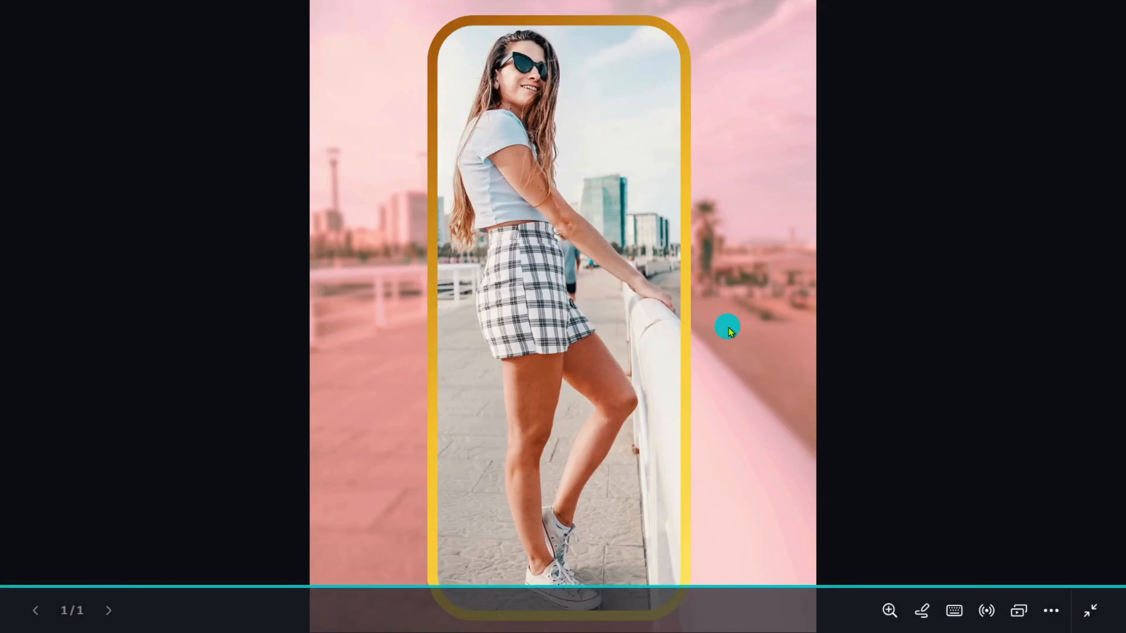
key(Escape)
- Set the gold border's stroke weight to 18 on the framed copy and preview the design full screen
click(732, 248)
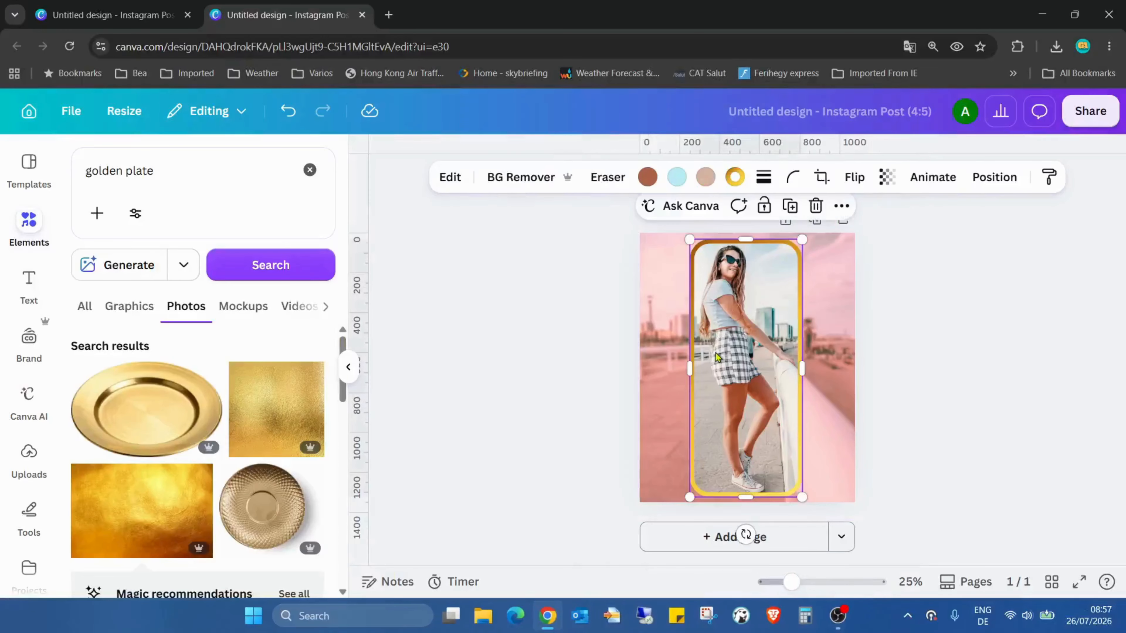
click(763, 177)
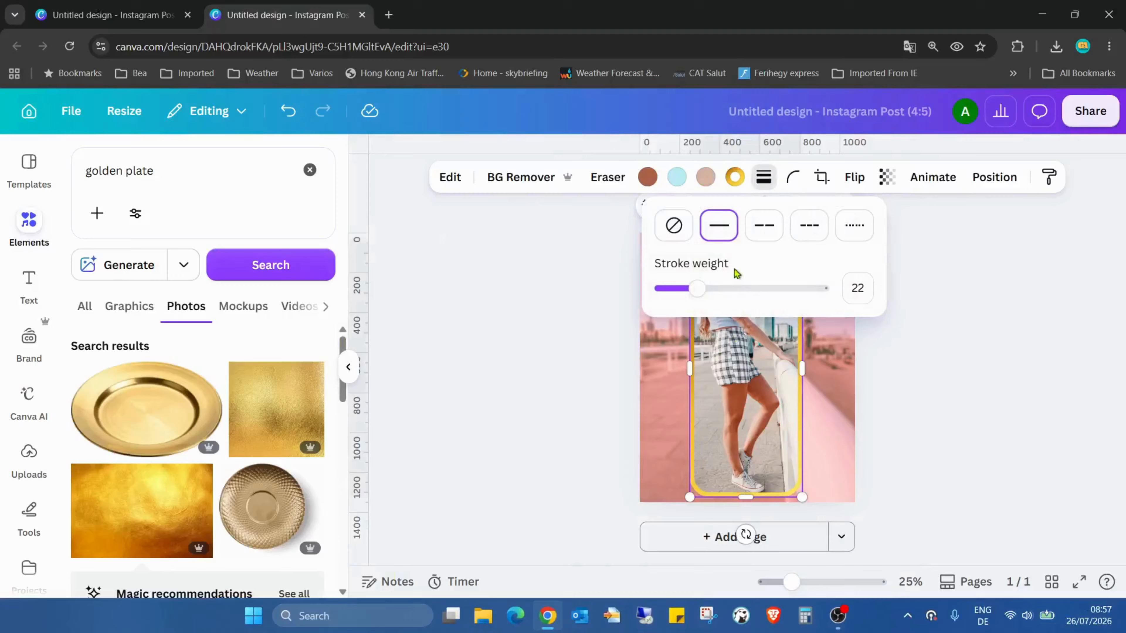
drag(704, 289, 690, 291)
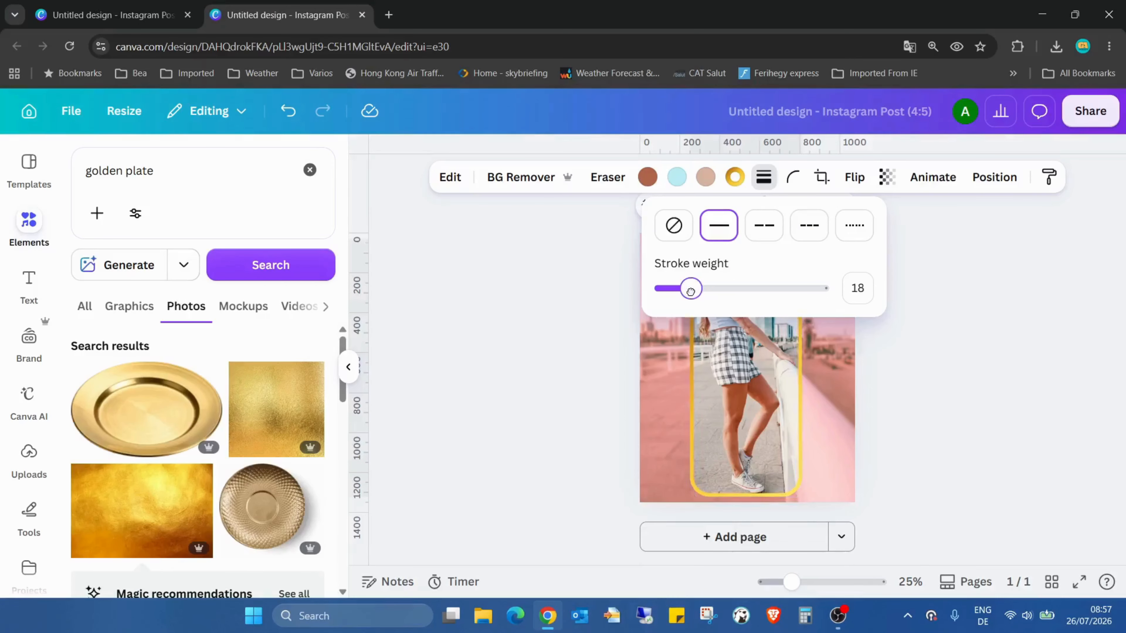
click(1078, 582)
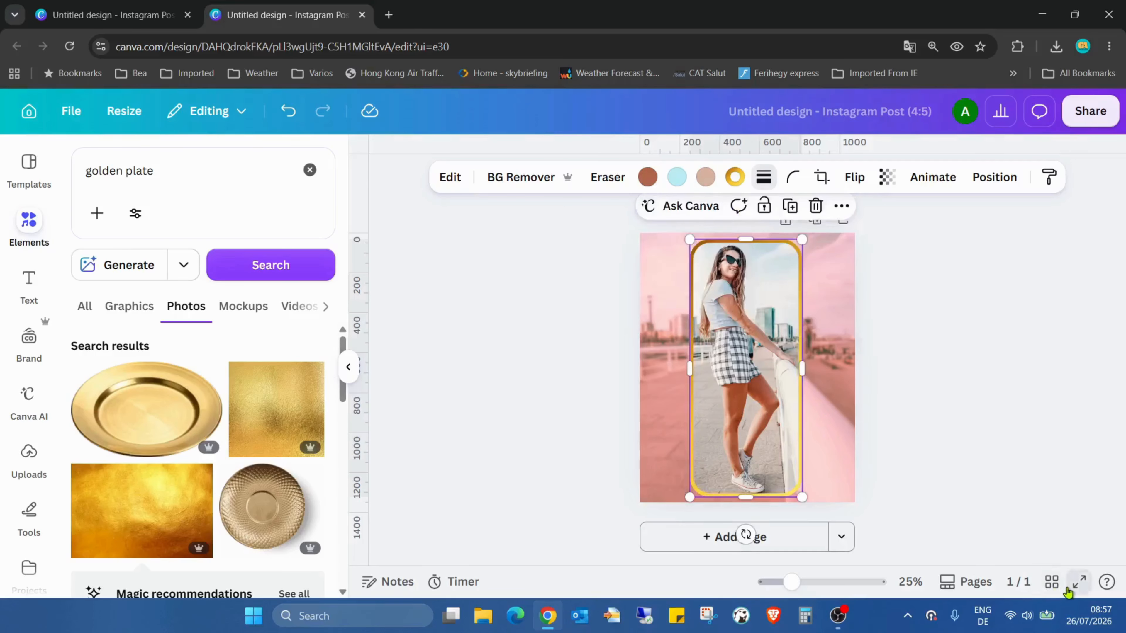